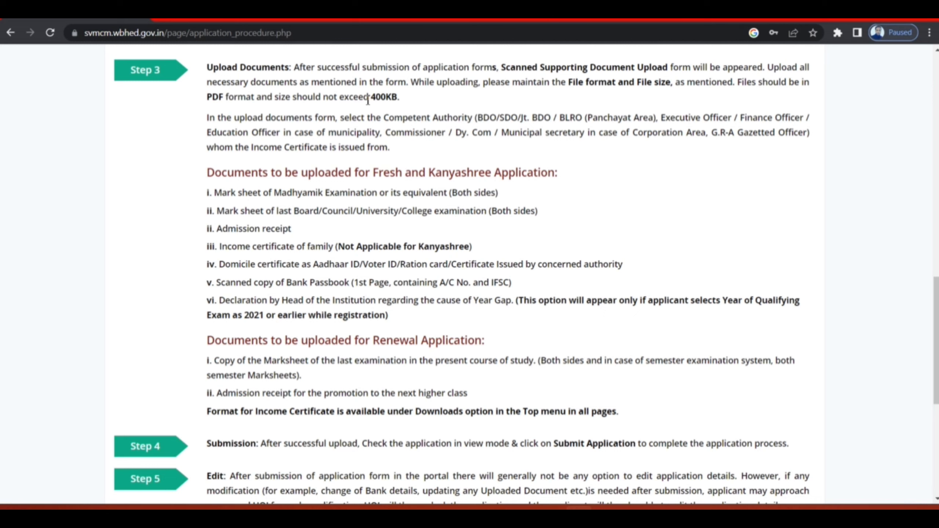
# Step: Read the application procedure through Step 5 down to the agreement declaration
pyautogui.scroll(3, 369, 99)
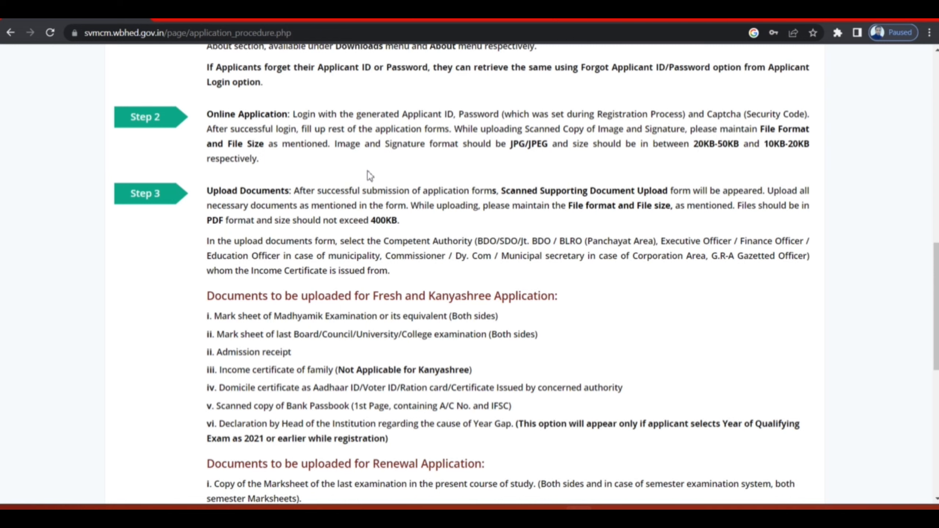
pyautogui.scroll(-10, 370, 170)
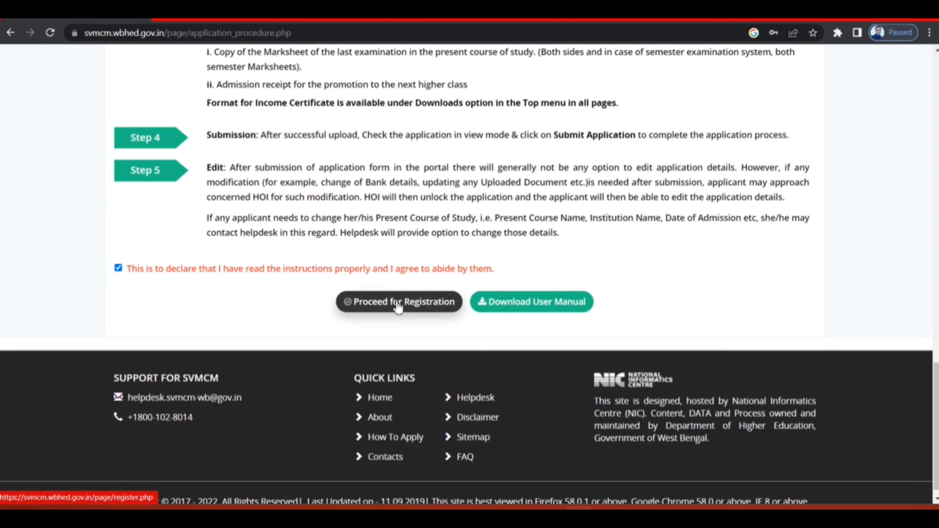
# Step: Proceed to Registration Category and close the minority-students notification
pyautogui.click(400, 305)
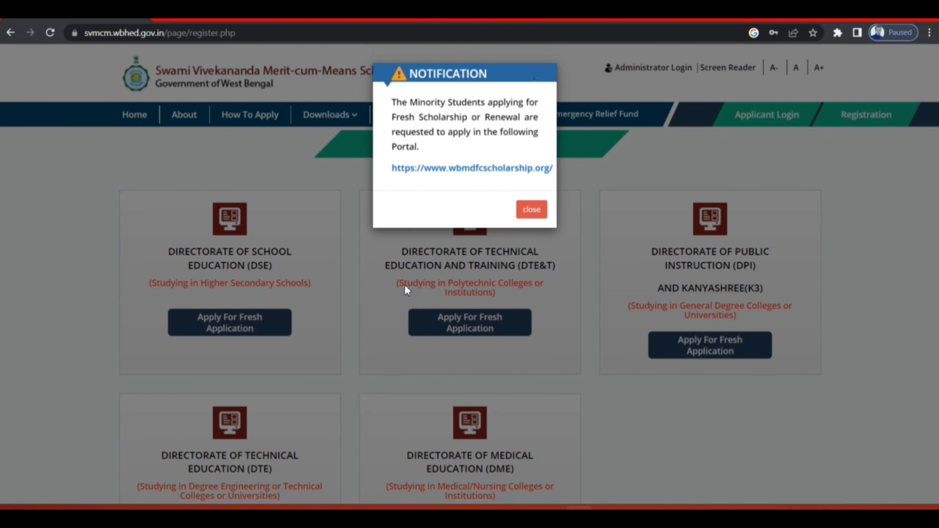
pyautogui.click(541, 210)
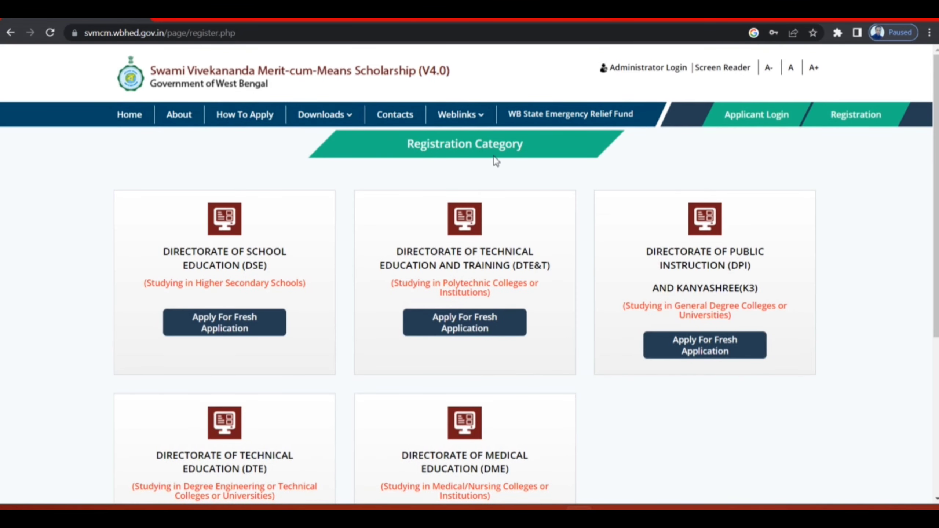
pyautogui.scroll(-2, 407, 168)
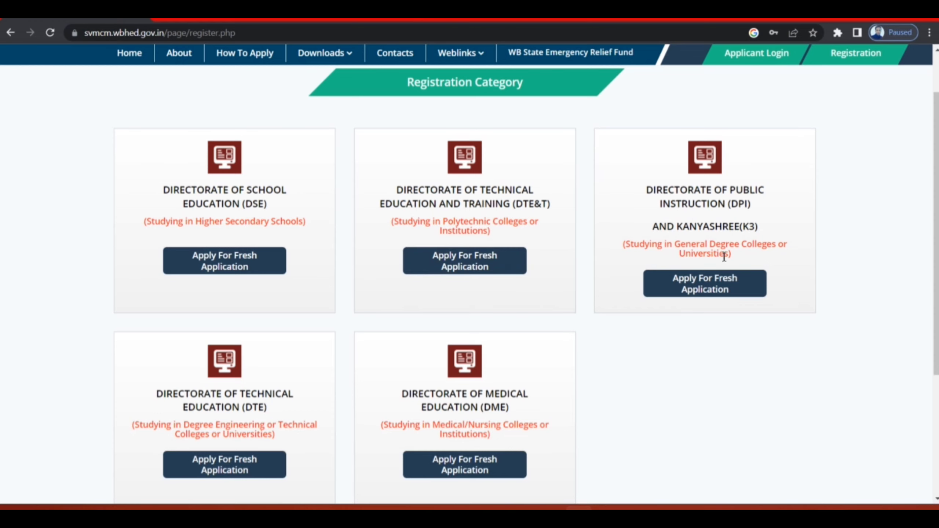
# Step: Start a DPI fresh application with Higher Secondary from West Bengal Council of Higher Secondary Education, 2022
pyautogui.click(698, 289)
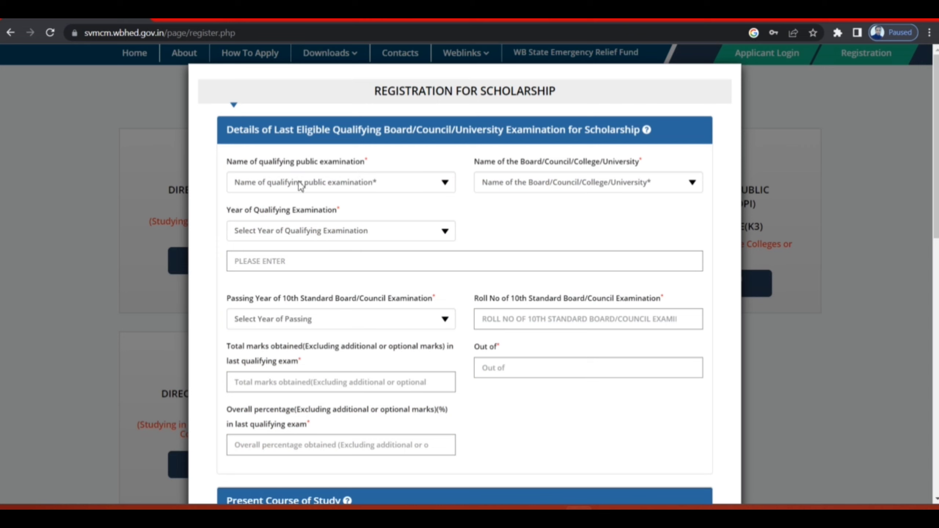
pyautogui.click(358, 183)
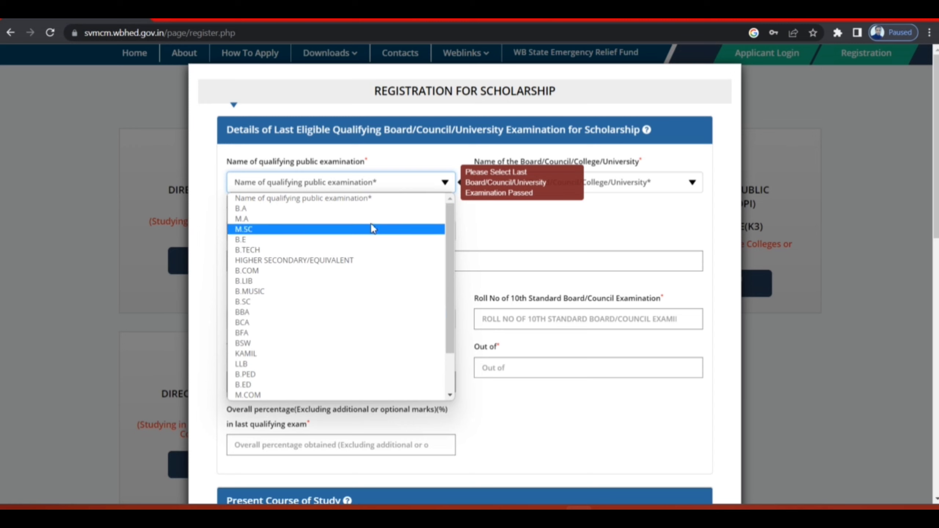
pyautogui.click(339, 261)
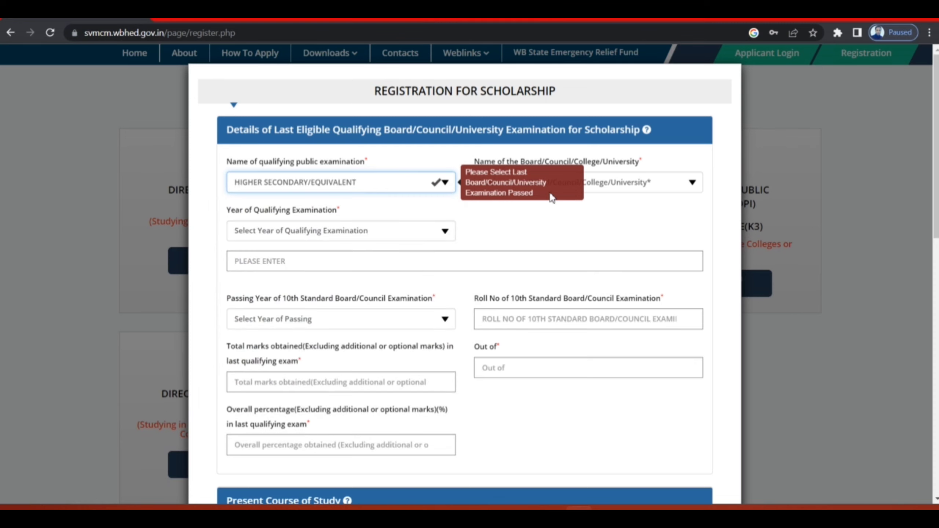
pyautogui.click(617, 183)
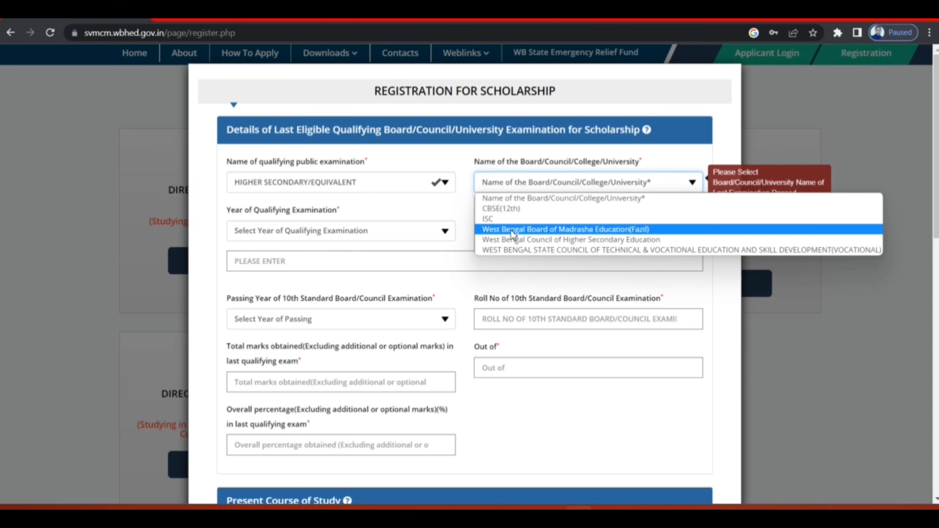
pyautogui.click(588, 240)
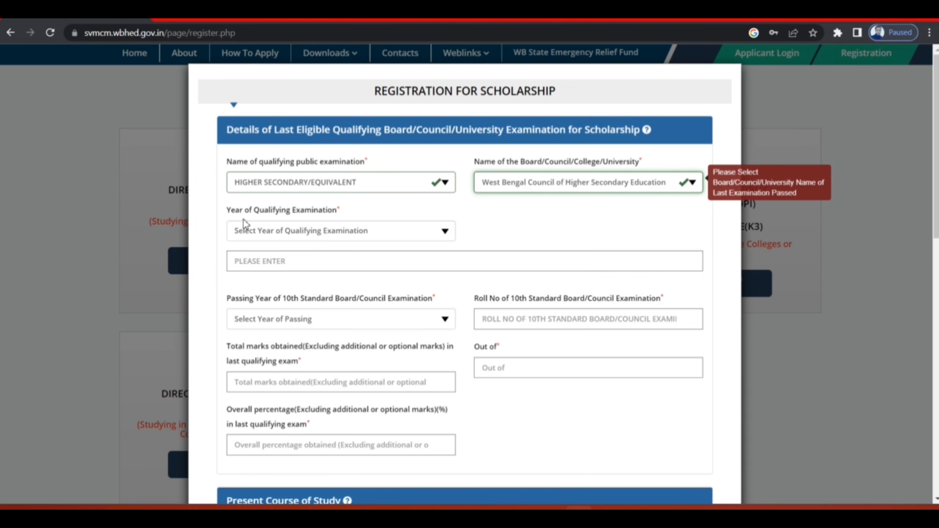
pyautogui.click(332, 230)
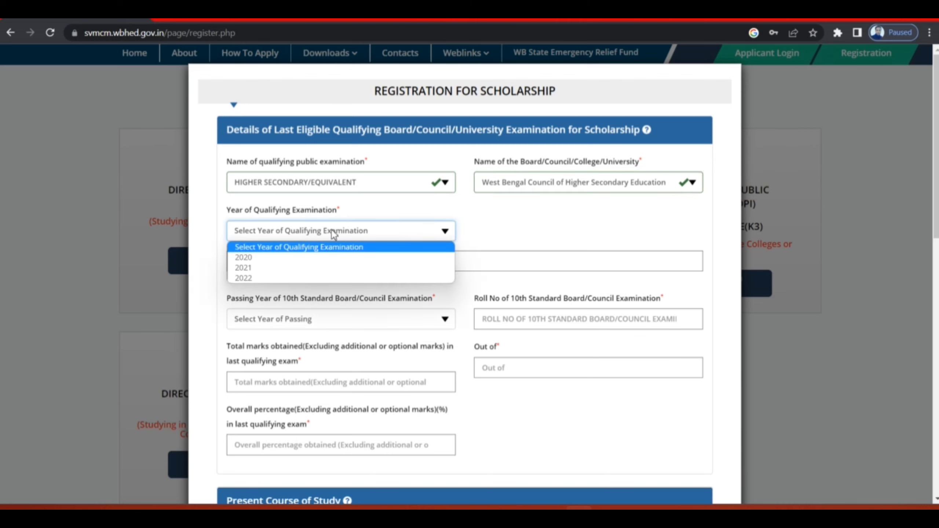
pyautogui.click(306, 278)
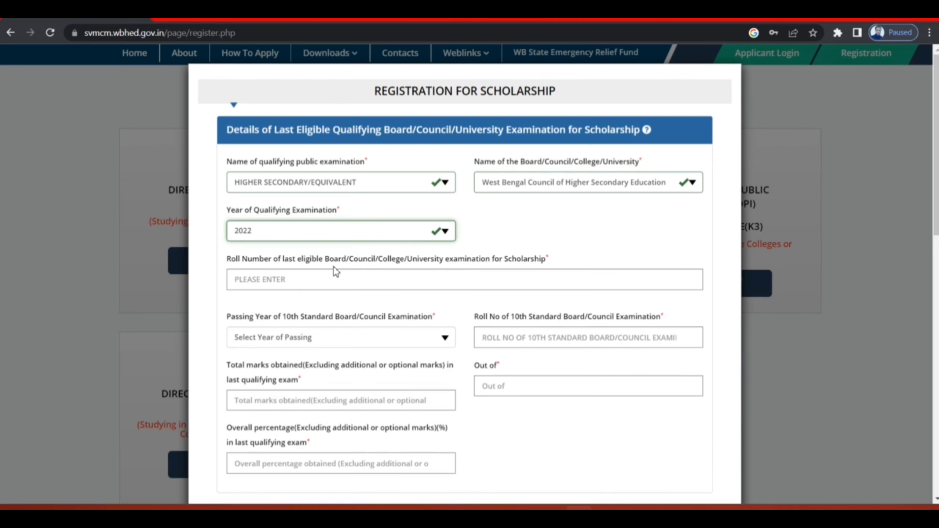
# Step: Paste the last exam roll number, set 10th passing year 2020, and paste the 10th roll number
pyautogui.click(335, 279)
pyautogui.hotkey('ctrl', 'v')
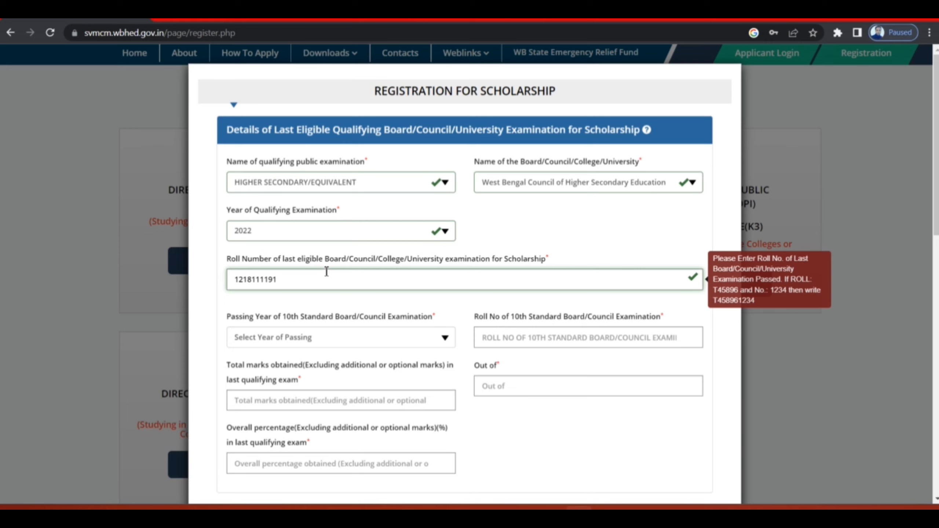
pyautogui.click(343, 340)
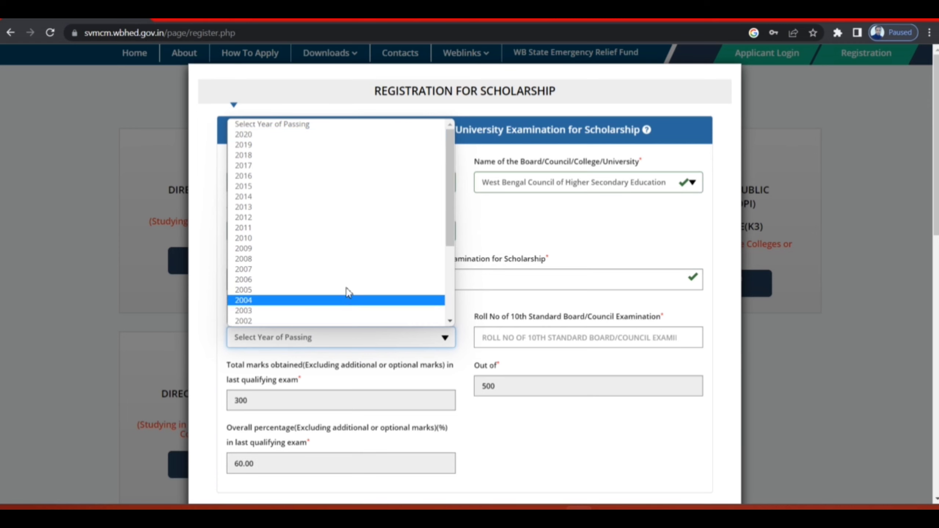
pyautogui.click(333, 134)
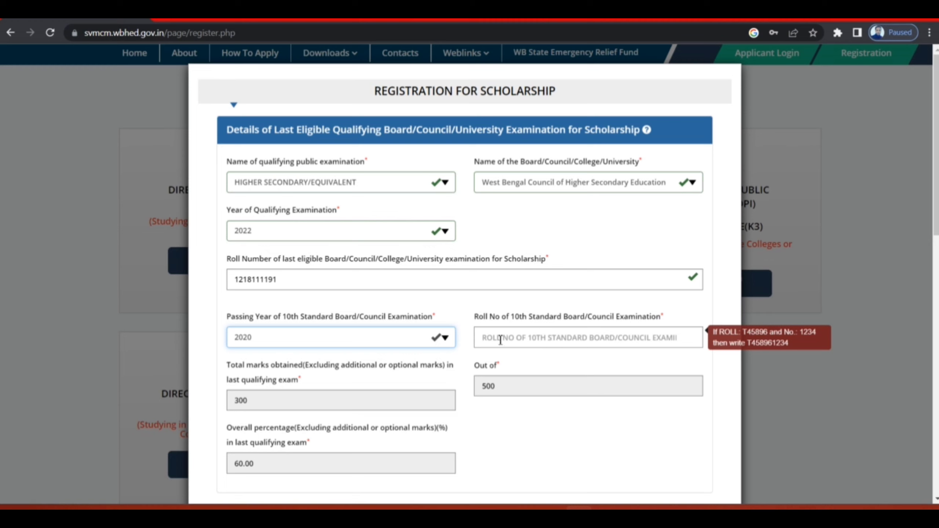
pyautogui.click(606, 336)
pyautogui.write('103161N02')
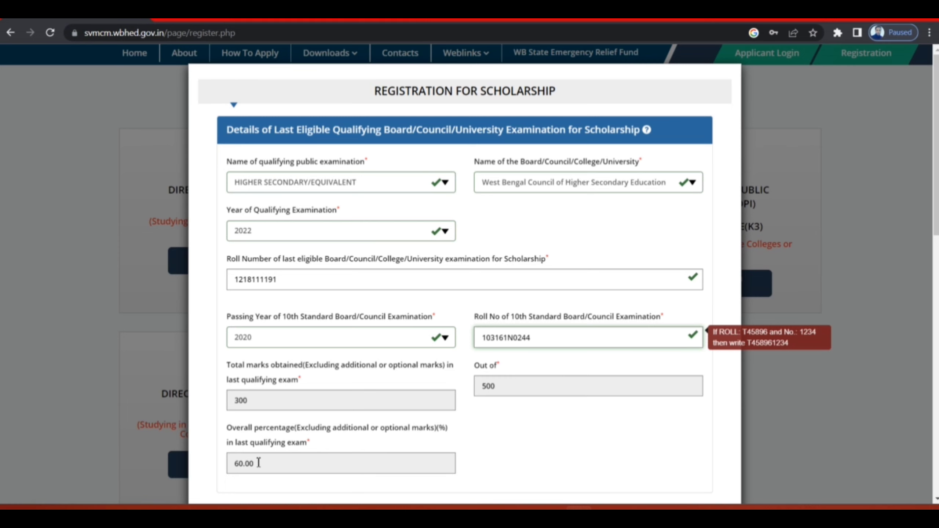
pyautogui.scroll(-6, 229, 227)
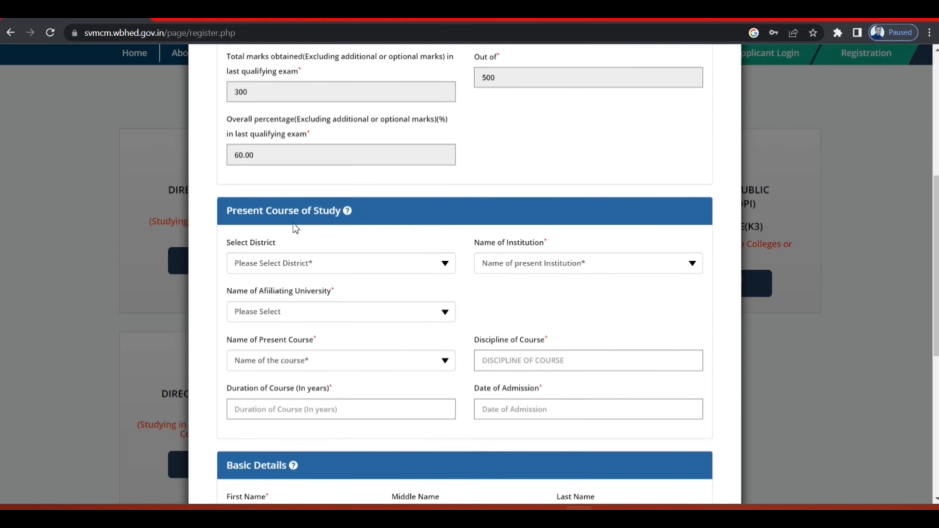
# Step: Set district COOCHBEHAR and institution Tufunganj Mahavidyalaya, Coochbehar
pyautogui.click(324, 264)
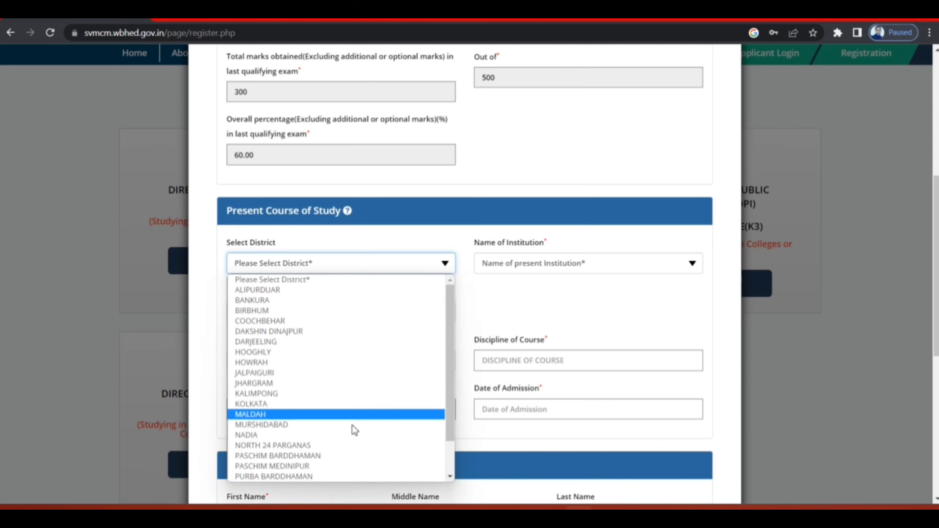
pyautogui.click(362, 321)
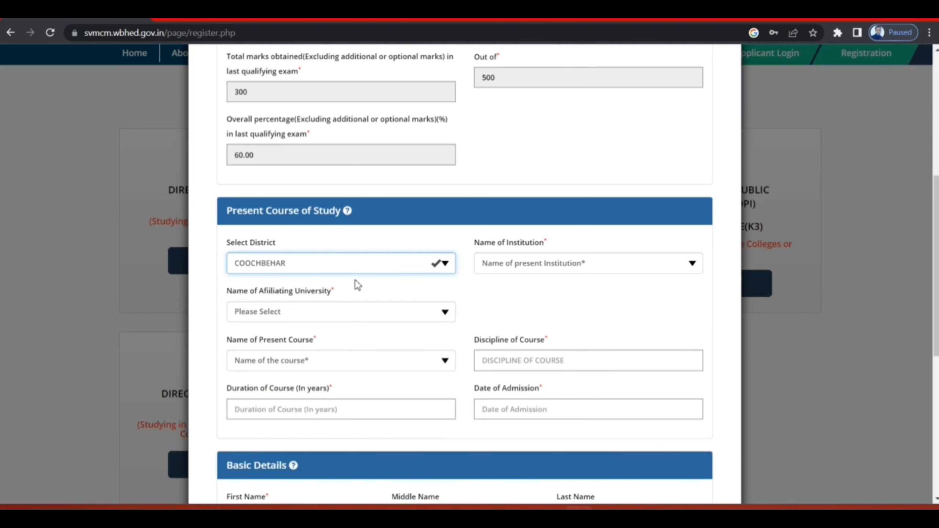
pyautogui.click(538, 264)
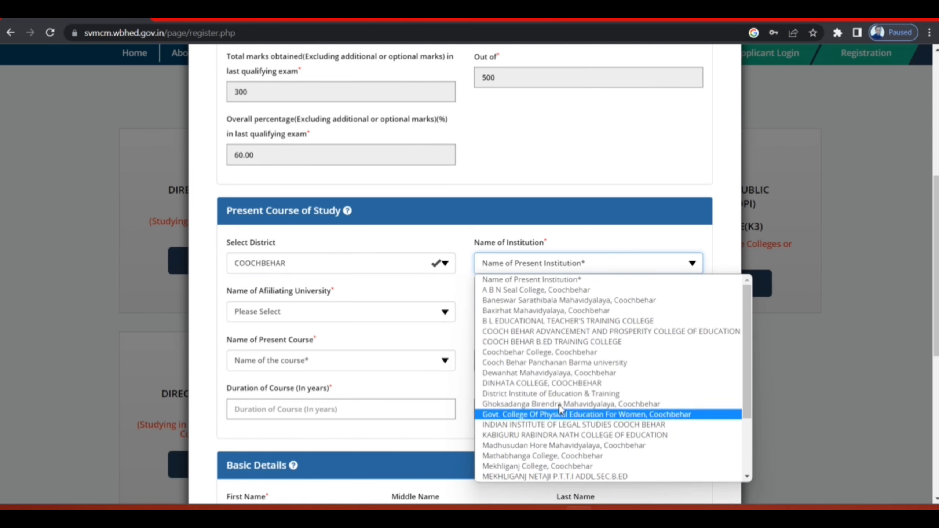
pyautogui.scroll(-3, 560, 375)
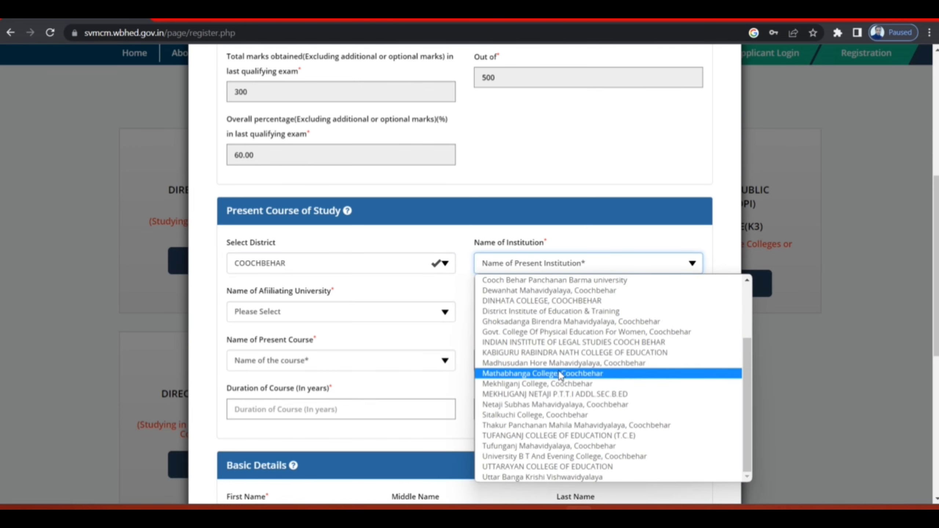
pyautogui.click(563, 446)
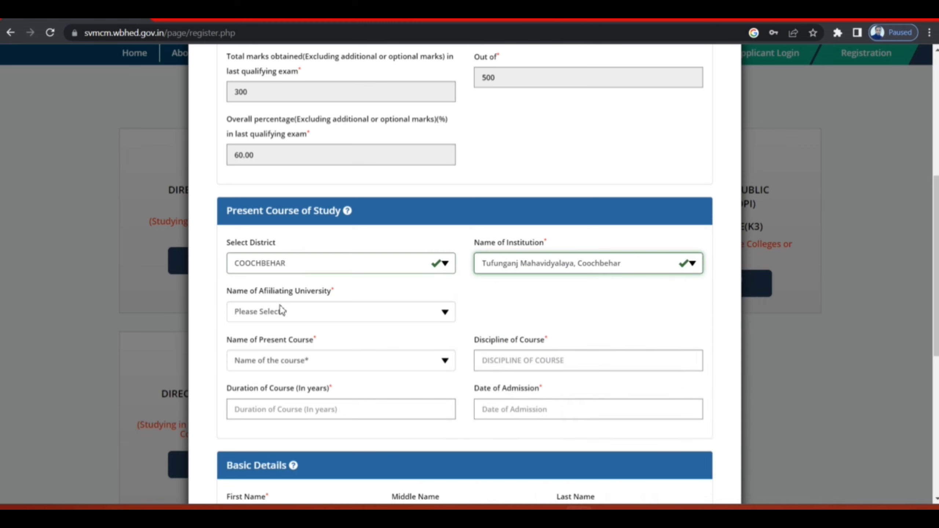
# Step: Choose Cooch Behar Panchanan Barma university and present course B.A
pyautogui.click(262, 315)
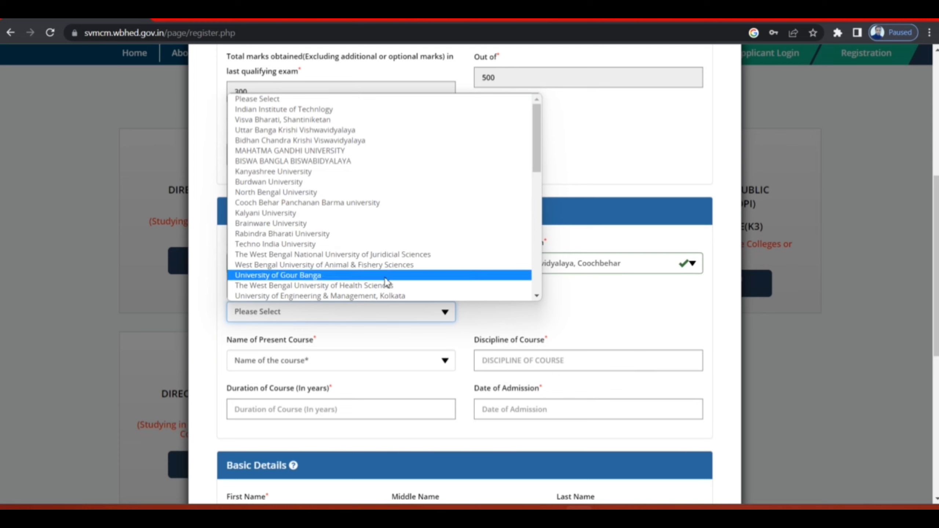
pyautogui.scroll(-10, 361, 130)
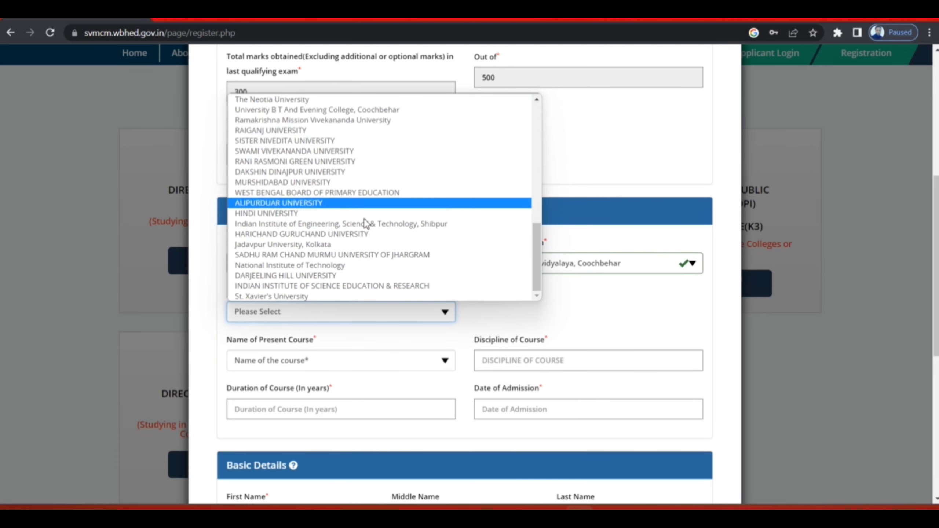
pyautogui.scroll(10, 366, 223)
pyautogui.click(367, 202)
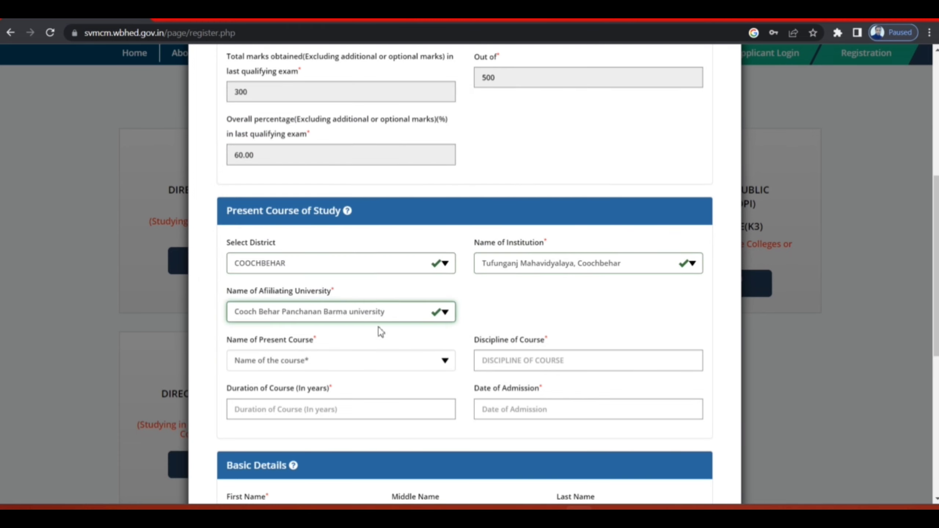
pyautogui.click(311, 364)
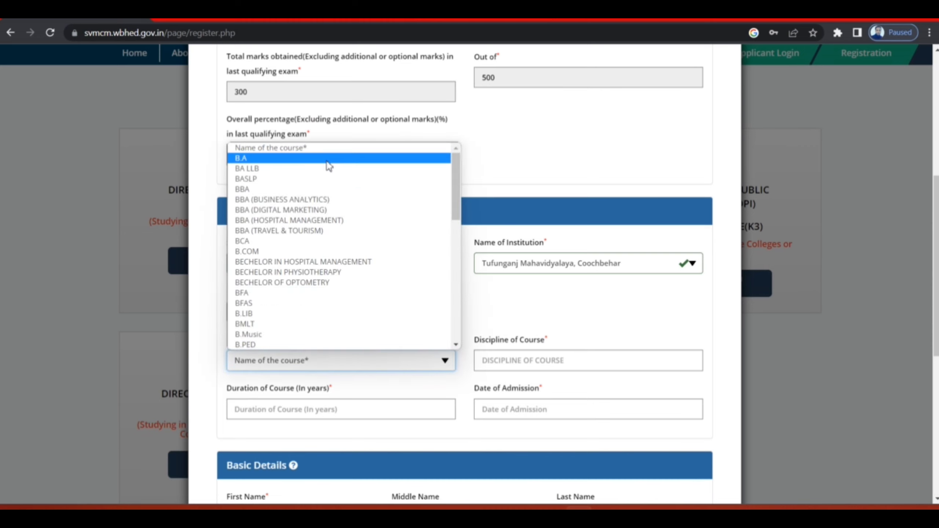
pyautogui.click(329, 159)
# Step: Enter discipline 'B.A . PROGRAM', duration 3 years, and admission date 14-09-2022
pyautogui.click(512, 362)
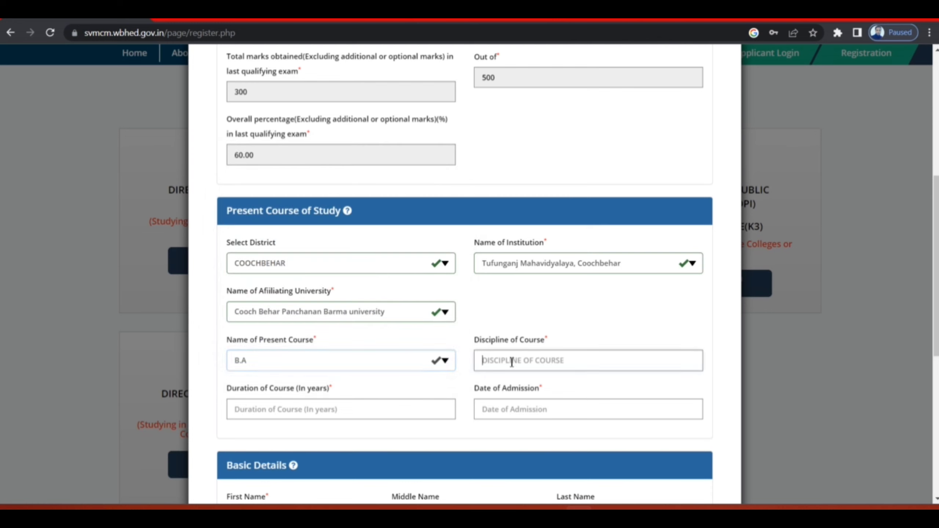
pyautogui.write('B.A . PROGRAM')
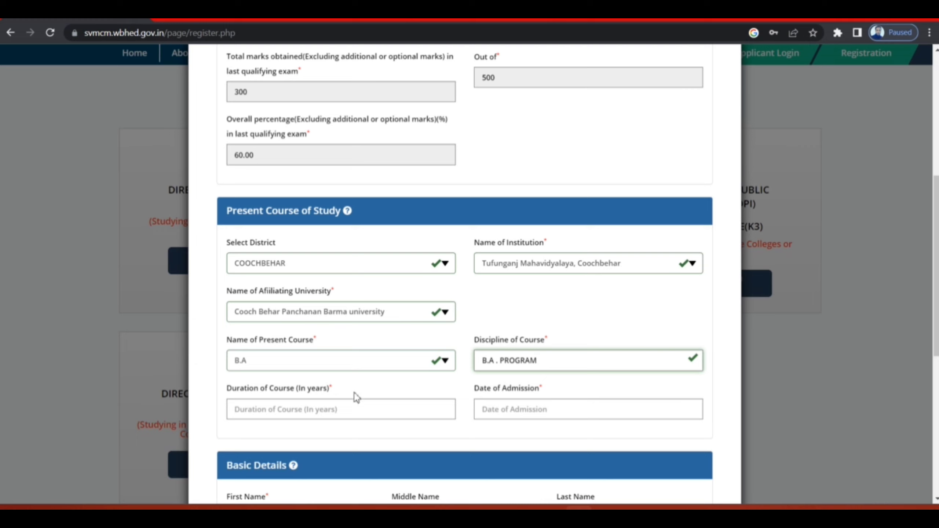
pyautogui.click(292, 407)
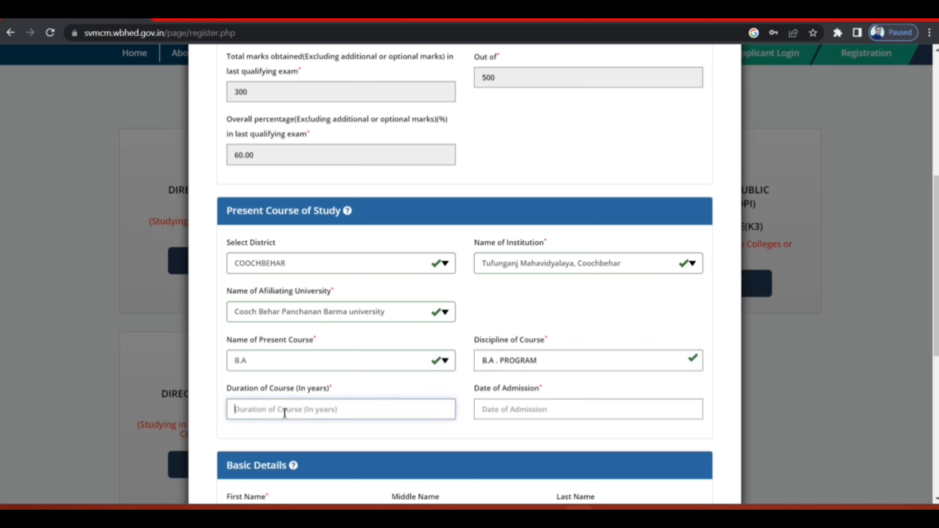
pyautogui.write('3')
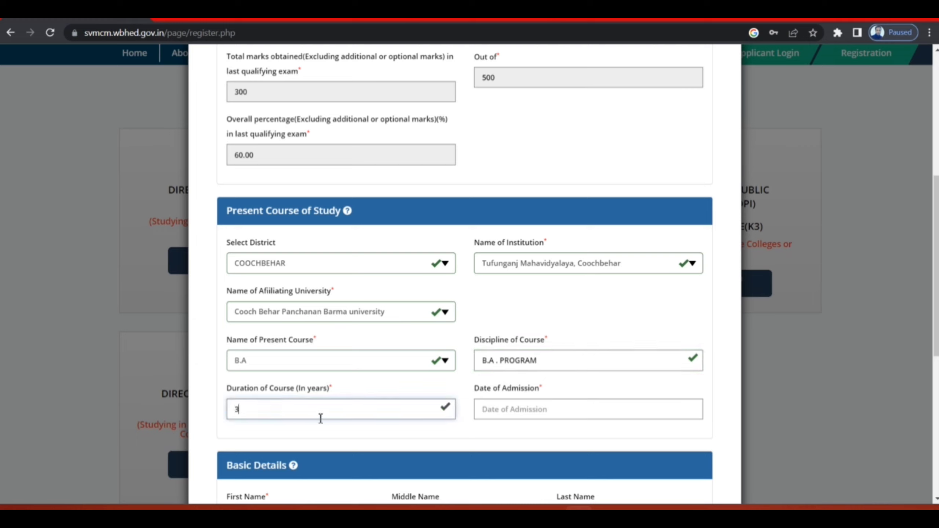
pyautogui.click(562, 407)
pyautogui.click(486, 238)
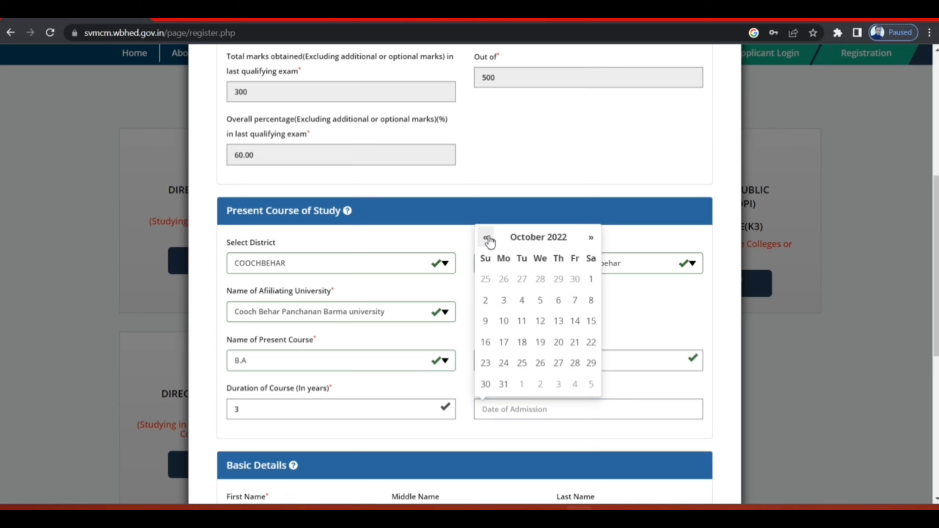
pyautogui.click(487, 238)
pyautogui.click(542, 322)
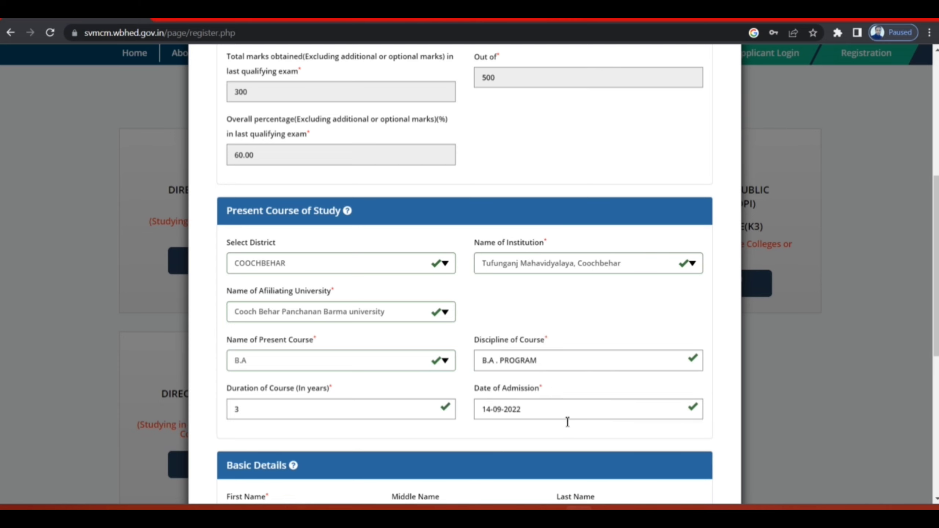
pyautogui.scroll(-5, 269, 296)
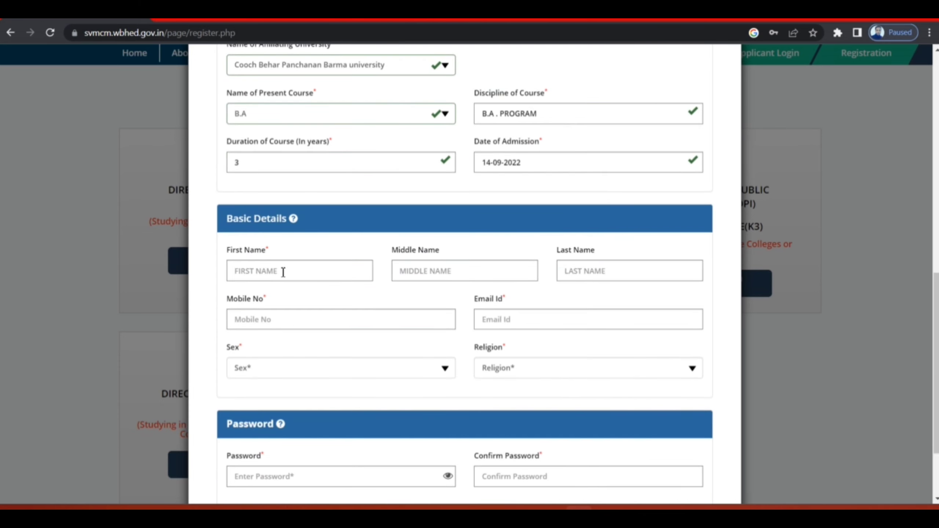
# Step: Enter the applicant's first and last name, mobile number and e-mail address
pyautogui.click(283, 273)
pyautogui.write('SUROJIT')
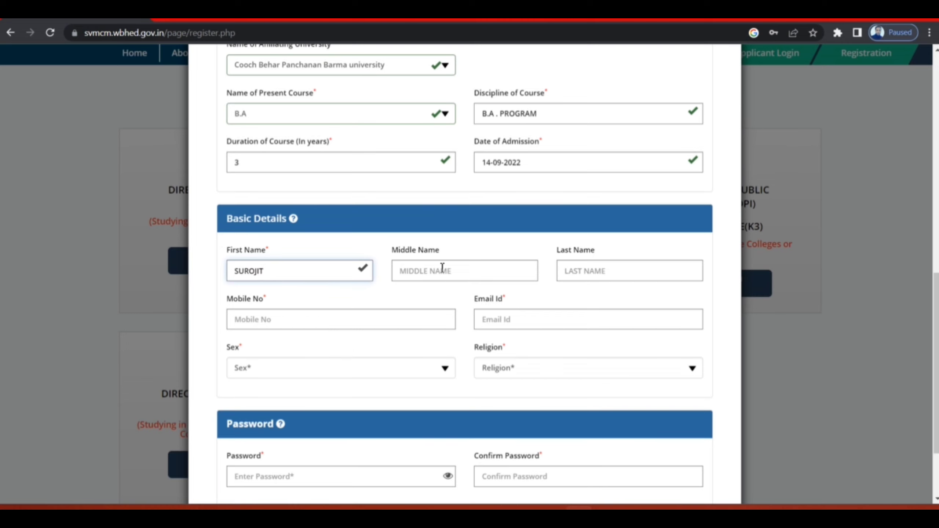
pyautogui.click(471, 271)
pyautogui.click(602, 266)
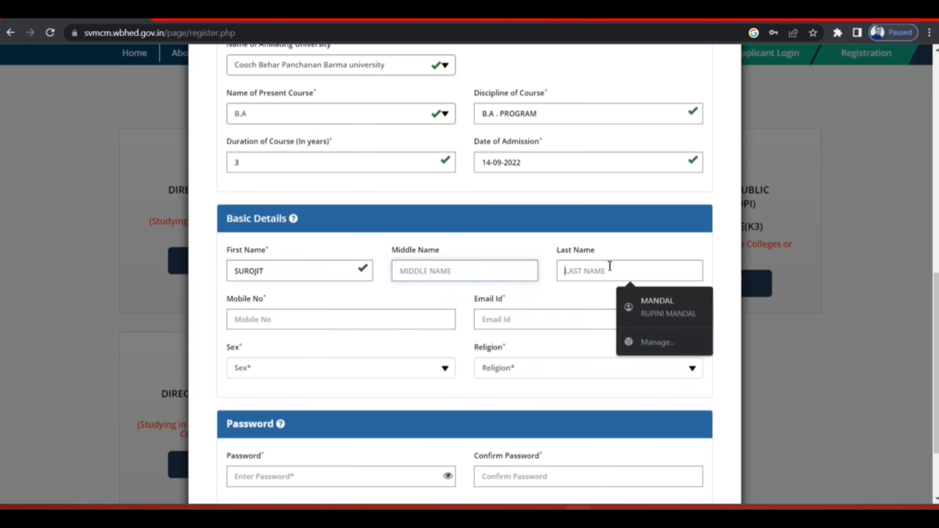
pyautogui.click(635, 304)
pyautogui.click(237, 320)
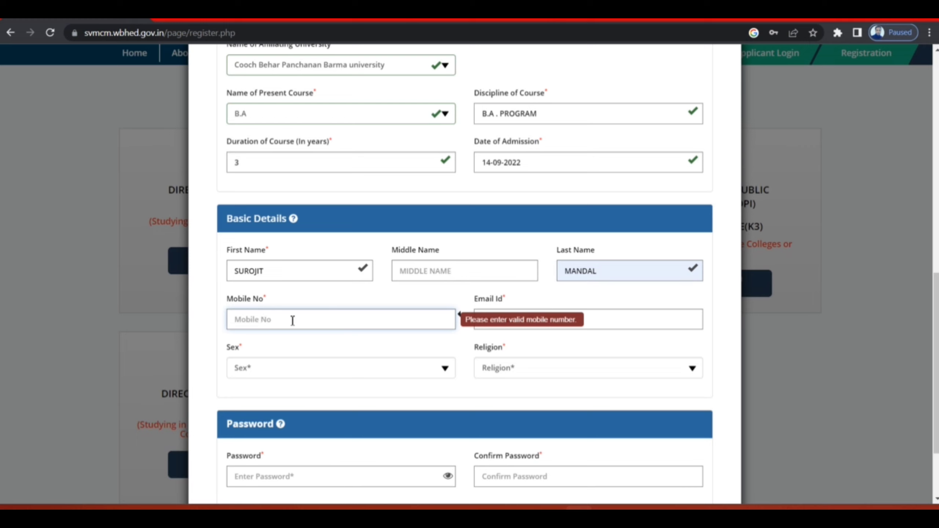
pyautogui.click(622, 322)
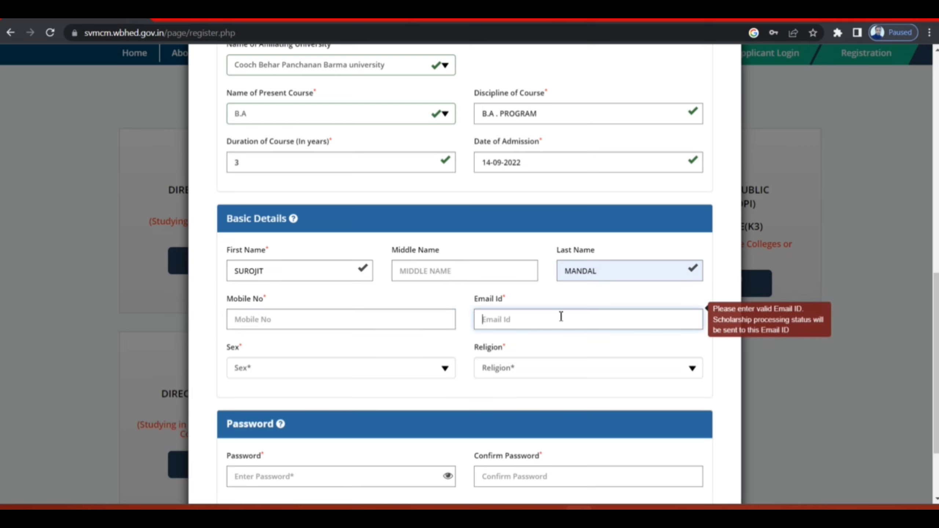
# Step: Set sex to MALE and religion to HINDUISM
pyautogui.click(304, 372)
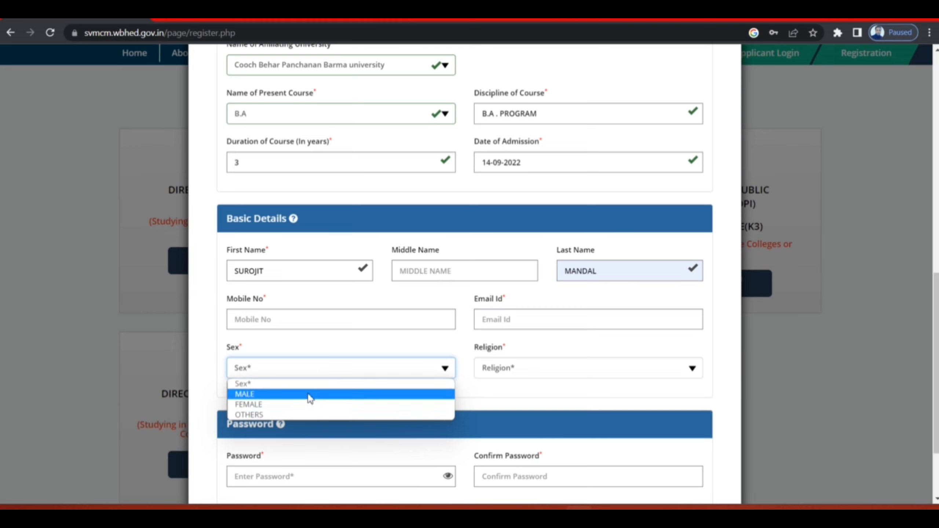
pyautogui.click(310, 393)
pyautogui.click(534, 370)
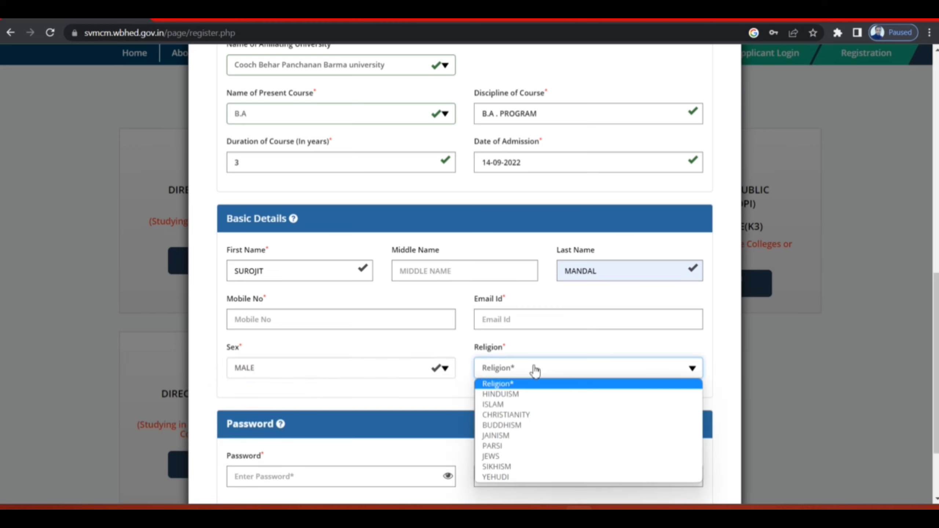
pyautogui.click(544, 395)
pyautogui.scroll(-2, 463, 347)
pyautogui.scroll(-1, 464, 348)
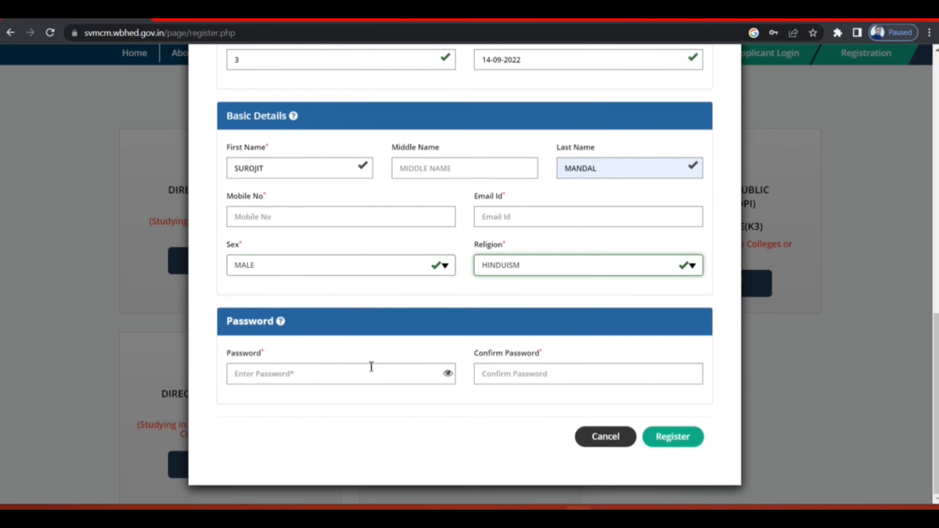
# Step: Enter the account password and its confirmation, dismissing saved-password suggestions
pyautogui.click(367, 370)
pyautogui.click(267, 373)
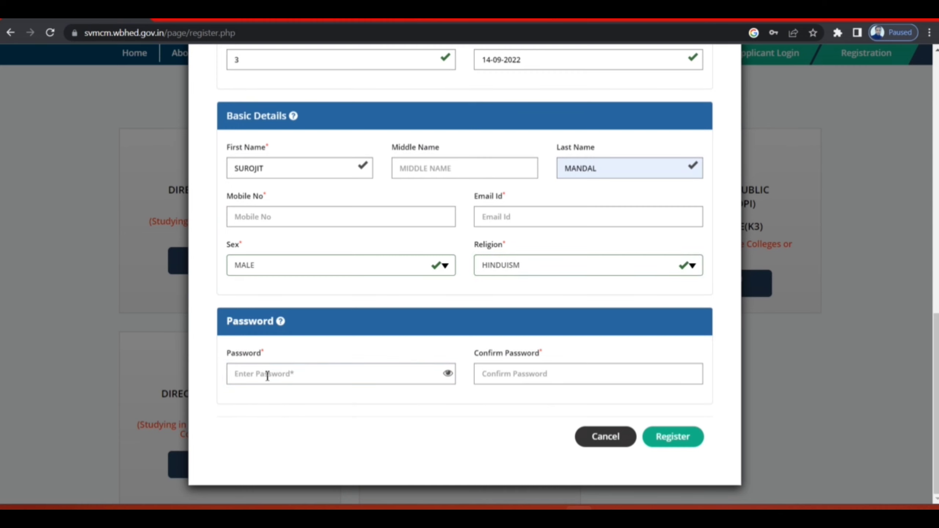
pyautogui.click(324, 373)
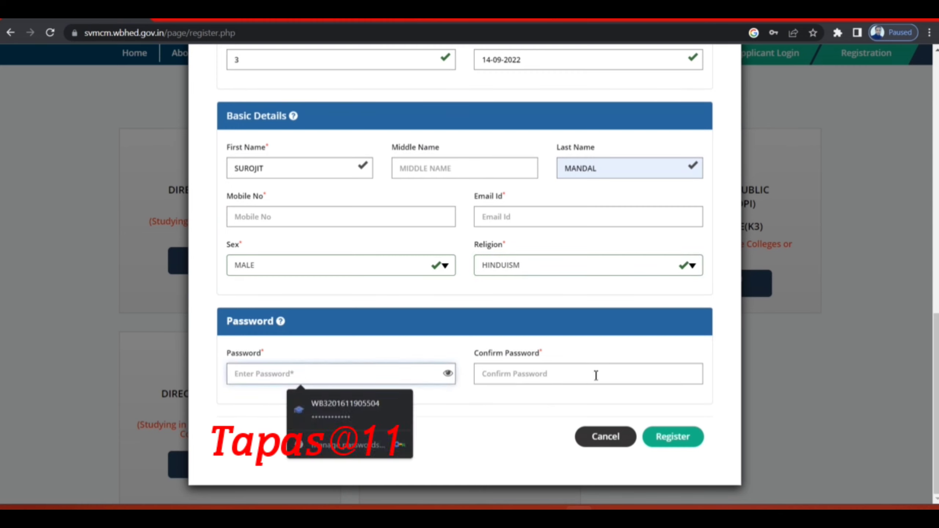
pyautogui.click(538, 372)
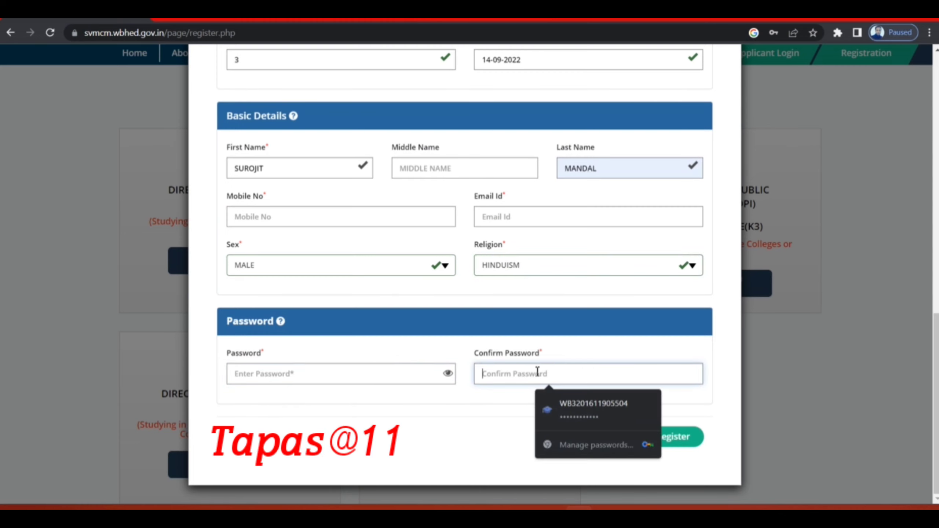
pyautogui.click(505, 411)
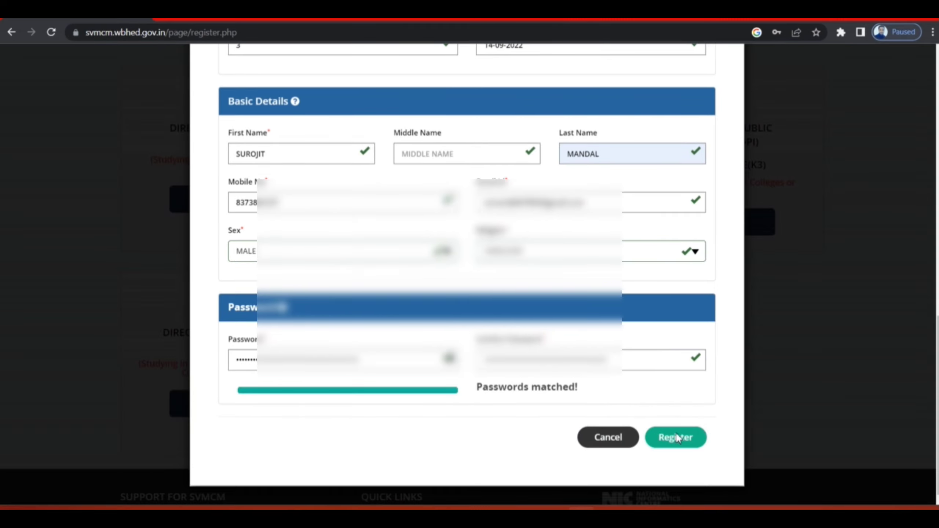
# Step: Submit the registration and verify the mobile number with the pasted OTP
pyautogui.click(677, 436)
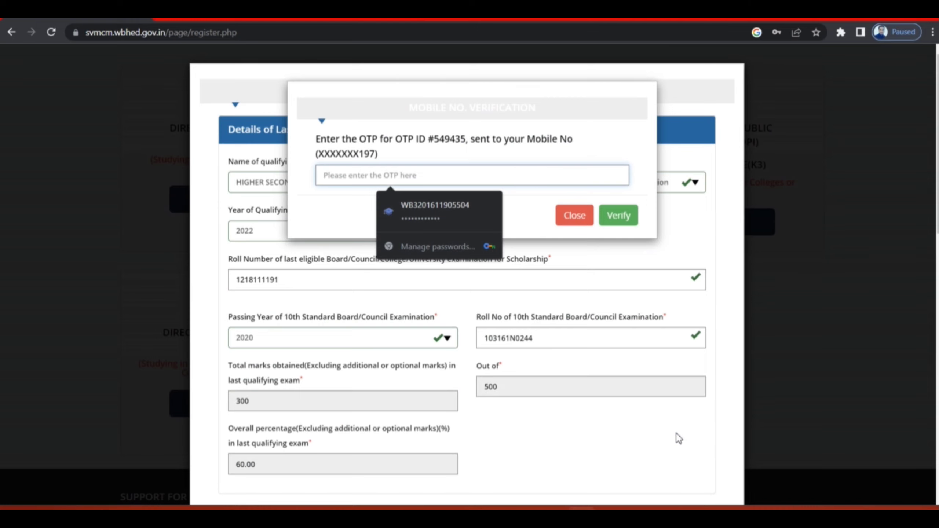
pyautogui.hotkey('ctrl', 'v')
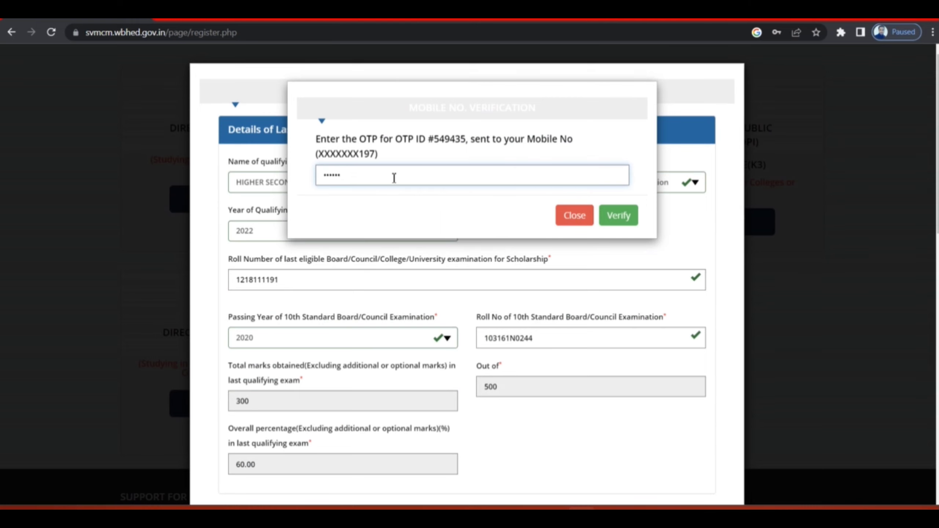
pyautogui.click(617, 222)
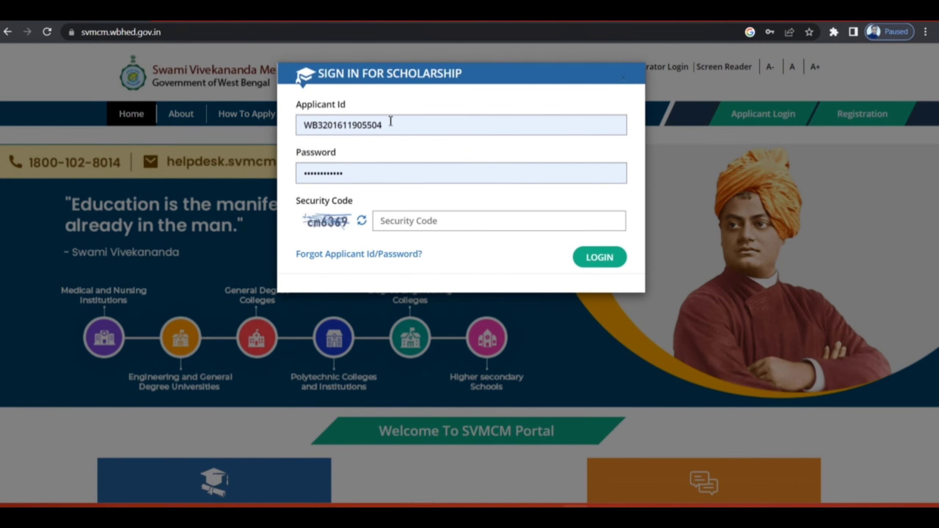
# Step: Enter the security code and sign in to the applicant dashboard
pyautogui.click(413, 222)
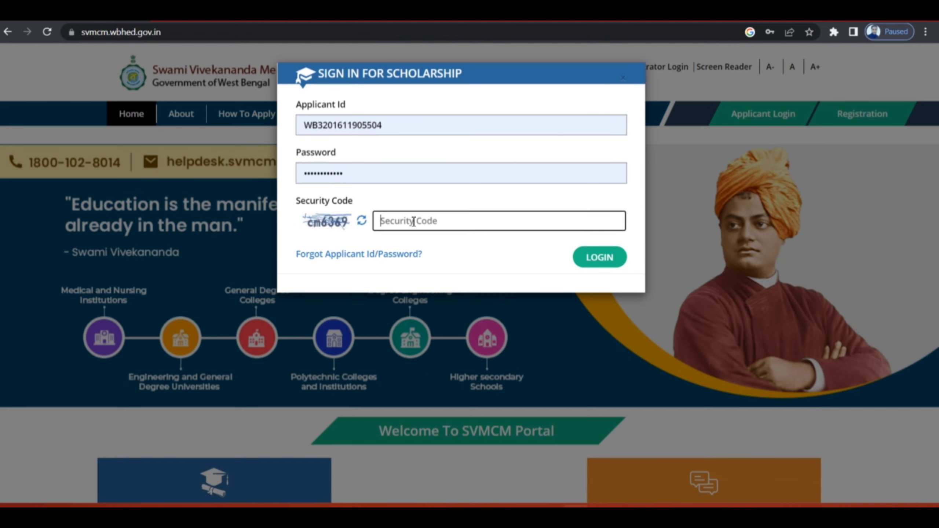
pyautogui.click(592, 258)
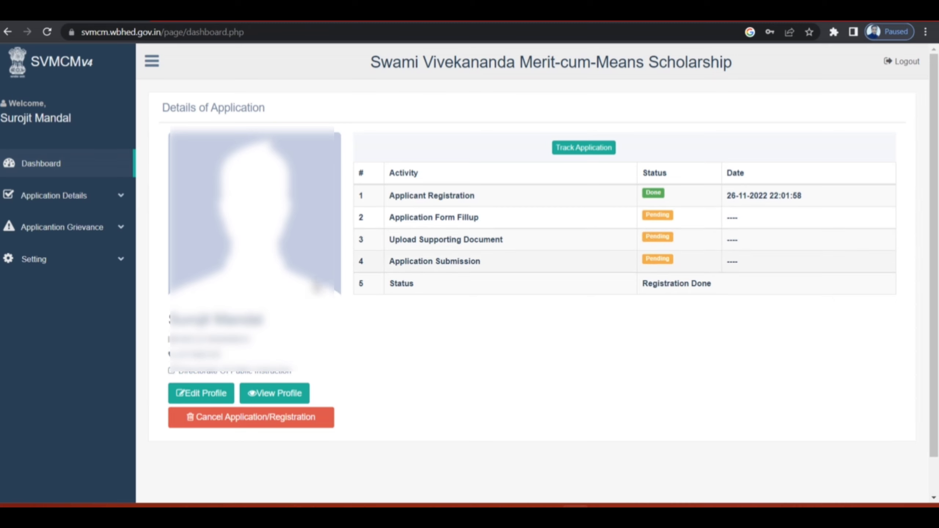
# Step: Open Edit Profile and go down to the empty photograph and signature upload fields
pyautogui.click(202, 394)
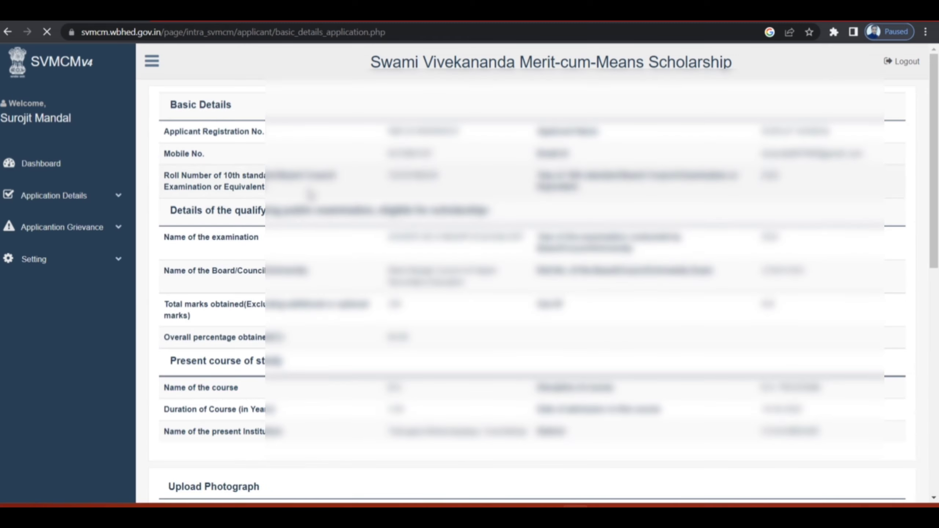
pyautogui.scroll(-5, 375, 192)
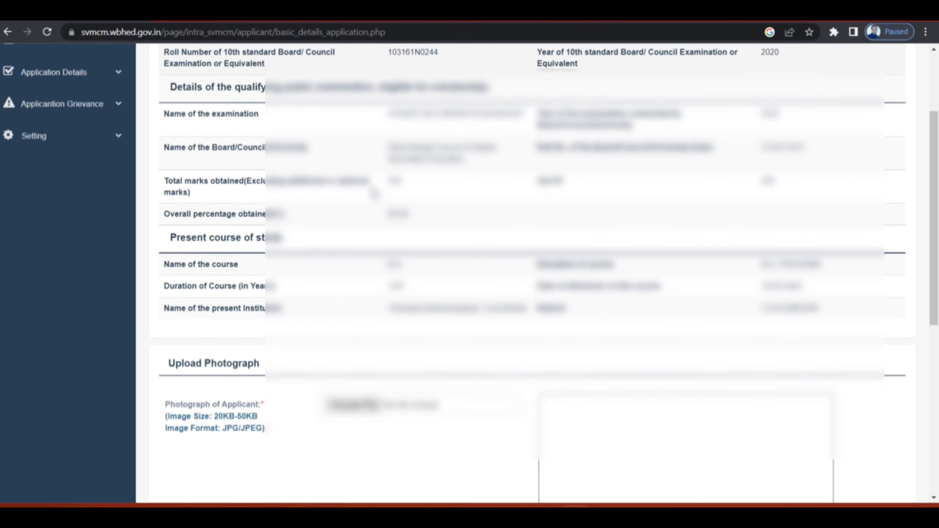
pyautogui.scroll(3, 395, 158)
pyautogui.scroll(2, 397, 159)
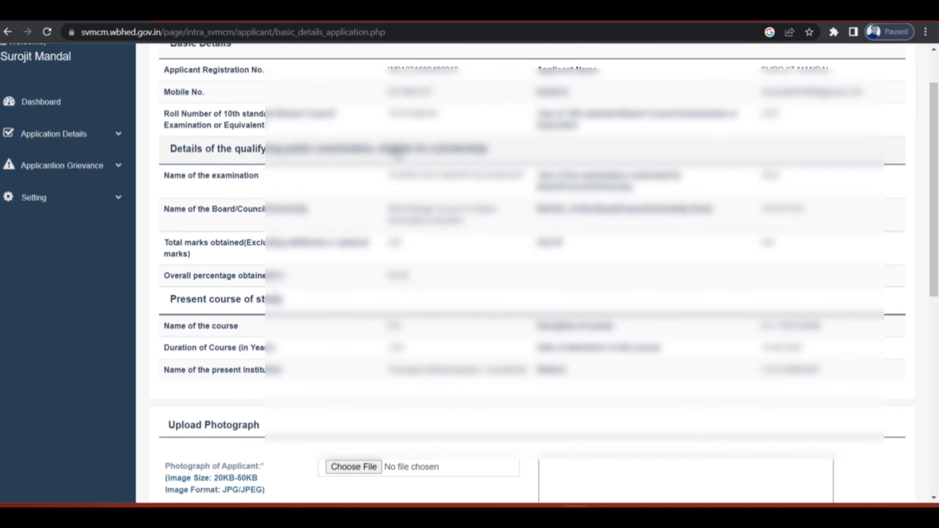
pyautogui.scroll(-4, 496, 219)
pyautogui.scroll(-5, 496, 218)
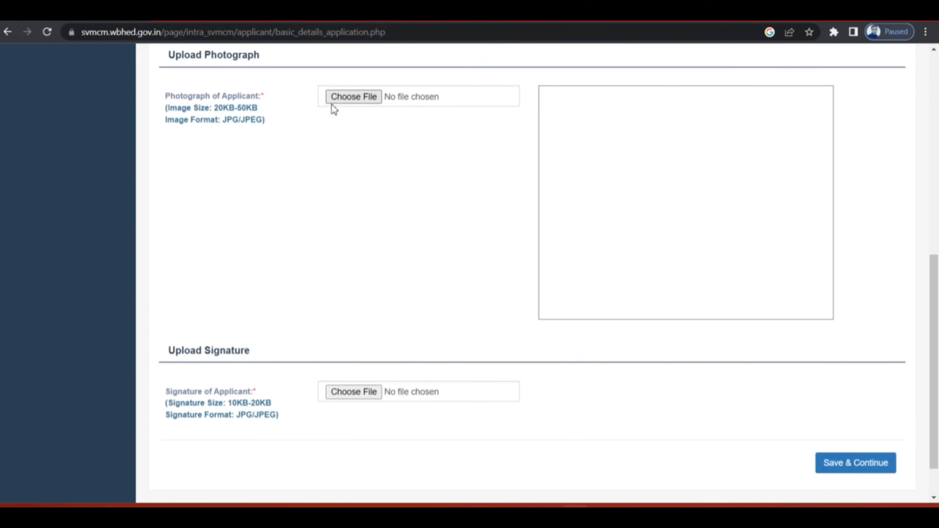
# Step: Attach the photograph and signature JPG files and save the basic details
pyautogui.click(359, 99)
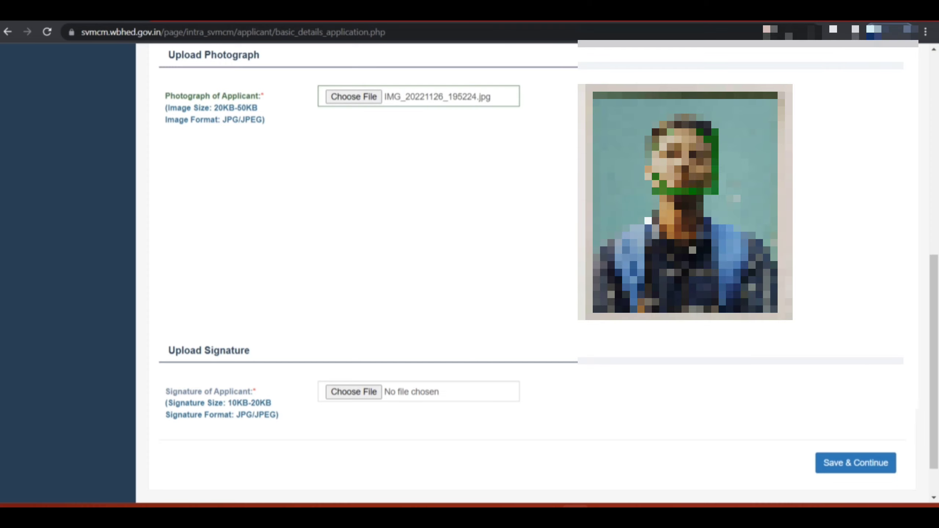
pyautogui.scroll(1, 280, 350)
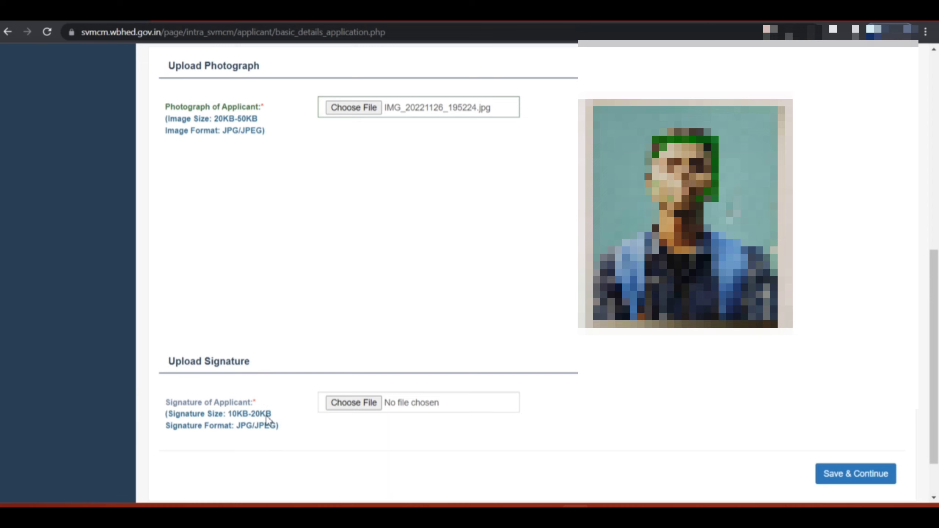
pyautogui.click(354, 403)
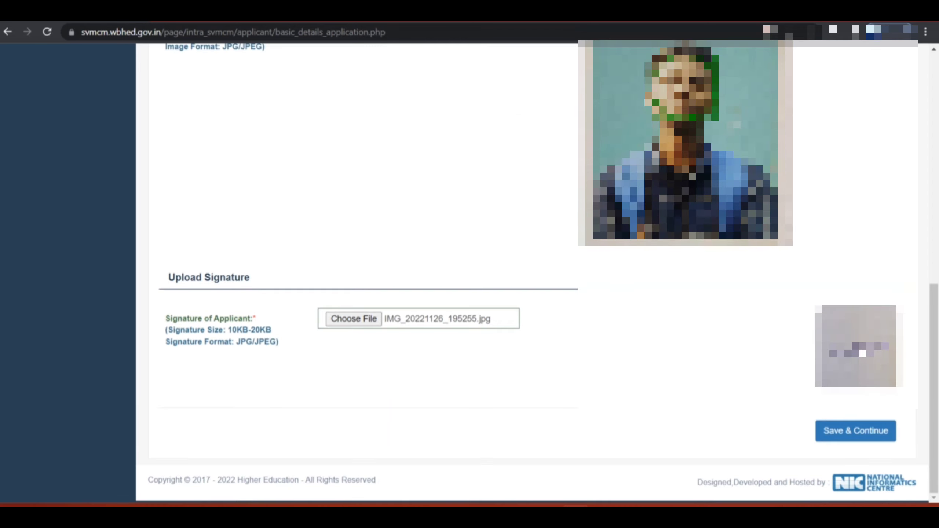
pyautogui.scroll(3, 470, 274)
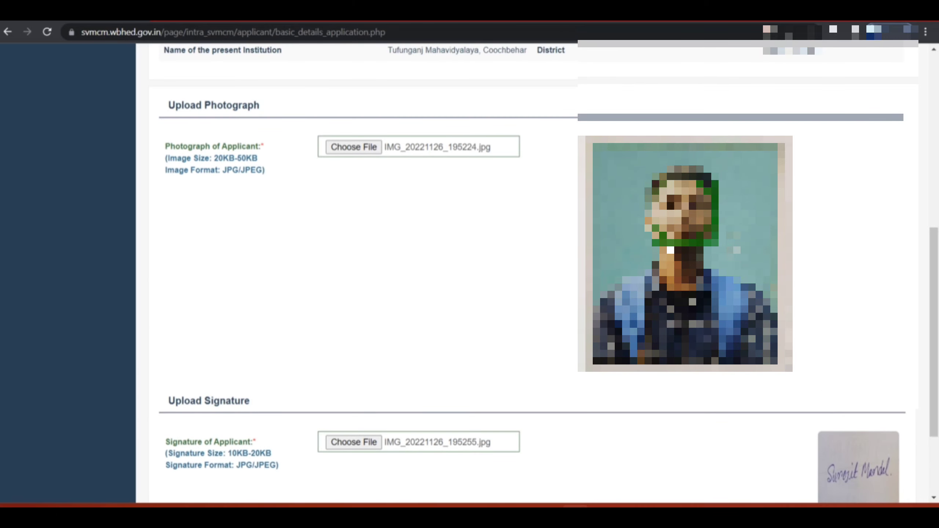
pyautogui.scroll(-3, 860, 438)
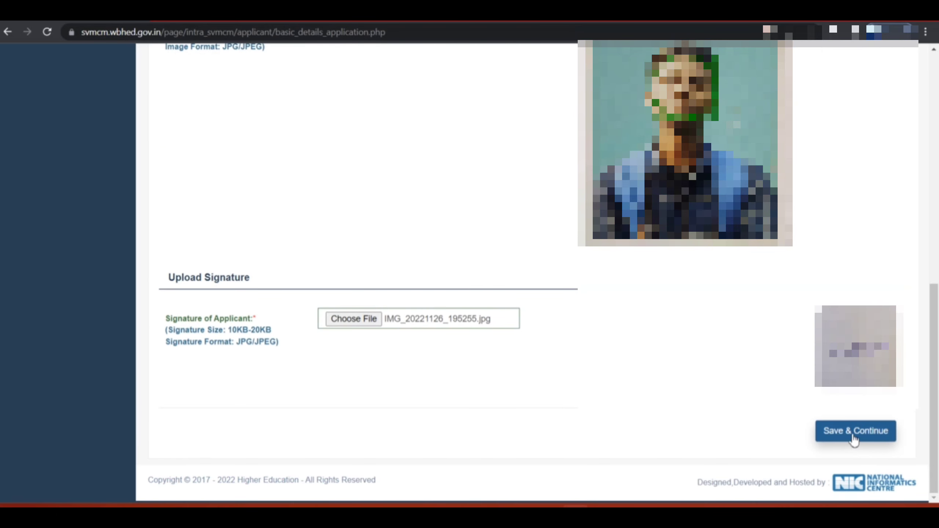
pyautogui.click(860, 432)
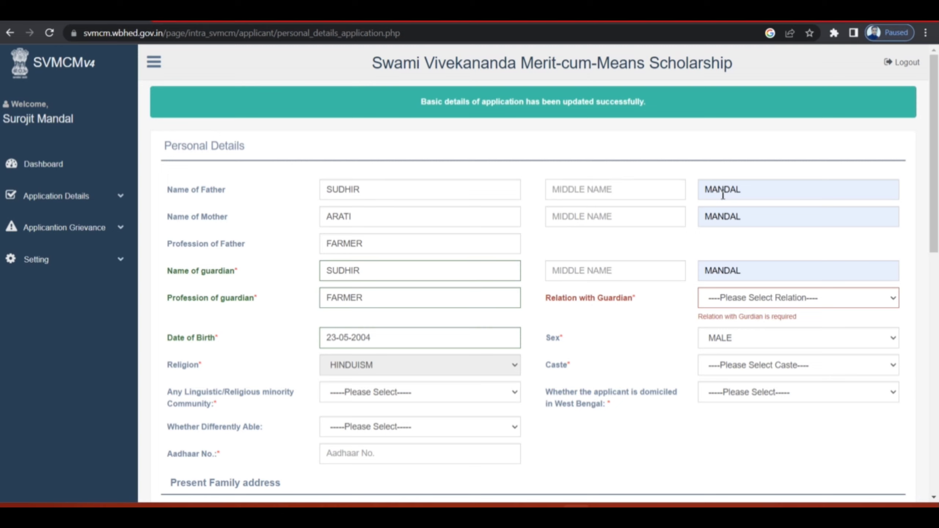
# Step: Review the father's, mother's and guardian's surnames and set guardian relation to FATHER
pyautogui.click(746, 190)
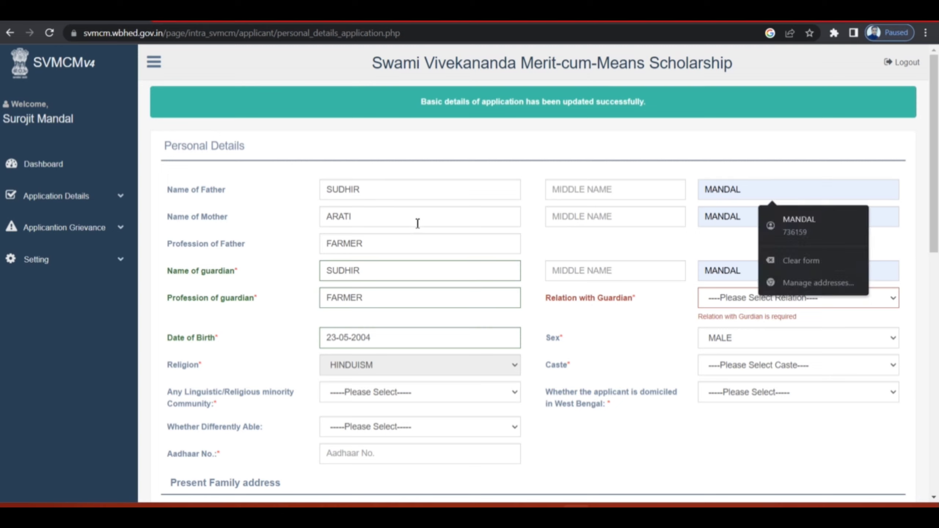
pyautogui.click(309, 223)
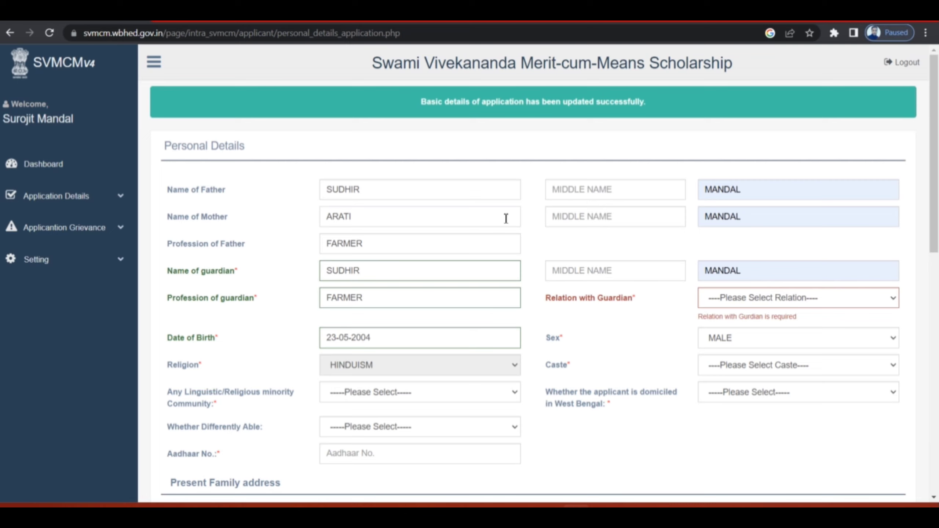
pyautogui.click(753, 214)
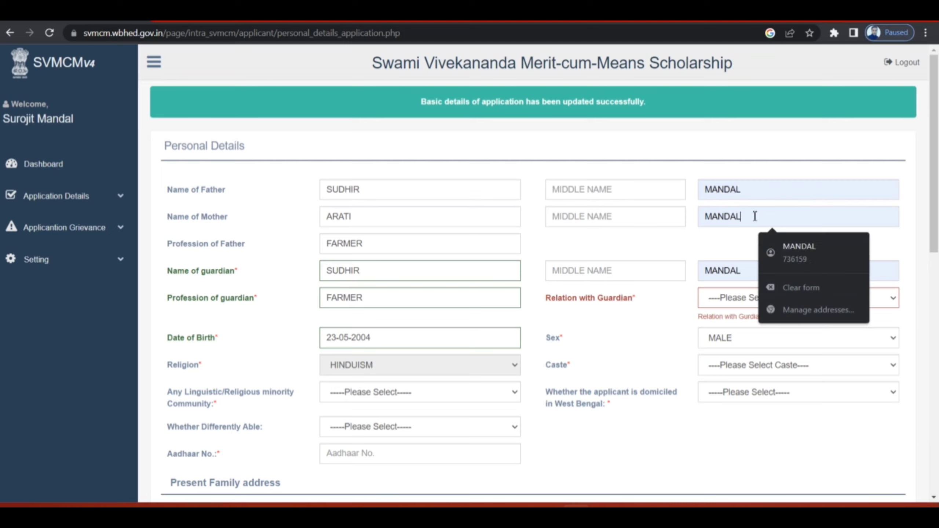
pyautogui.click(419, 252)
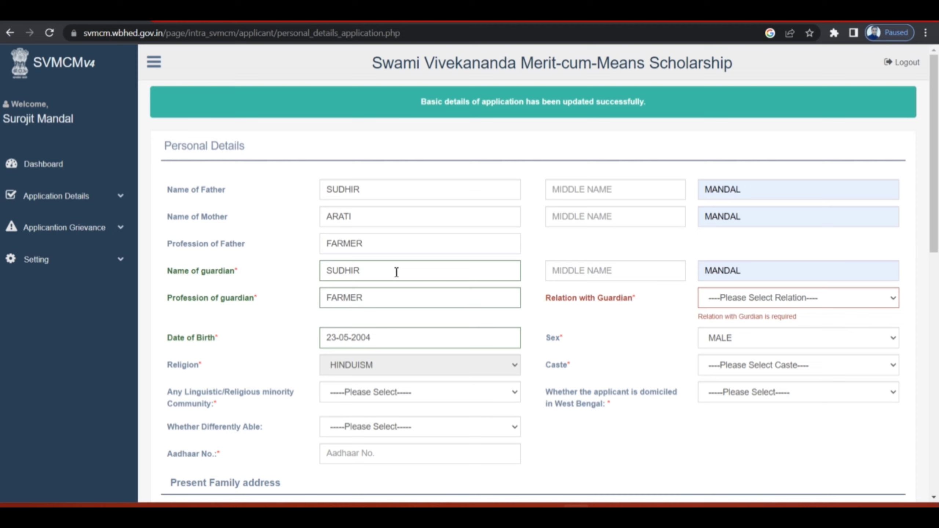
pyautogui.click(758, 274)
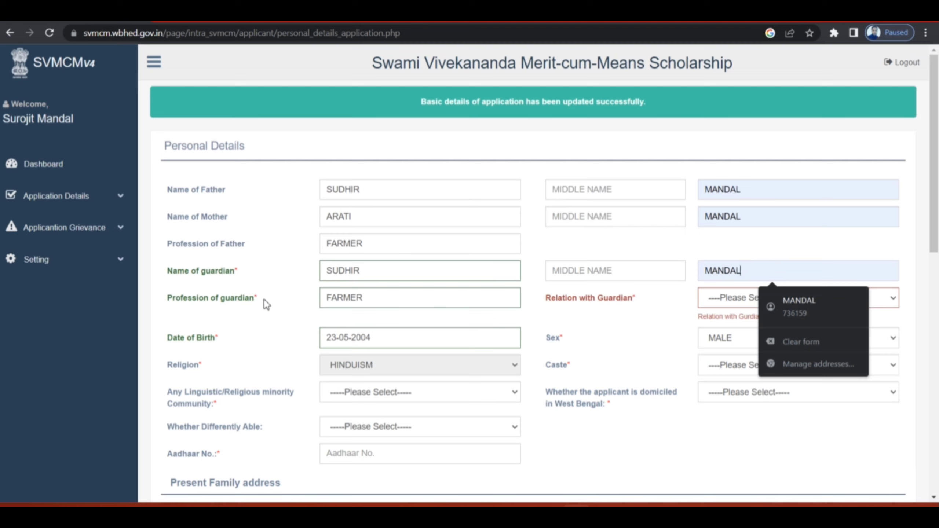
pyautogui.click(407, 297)
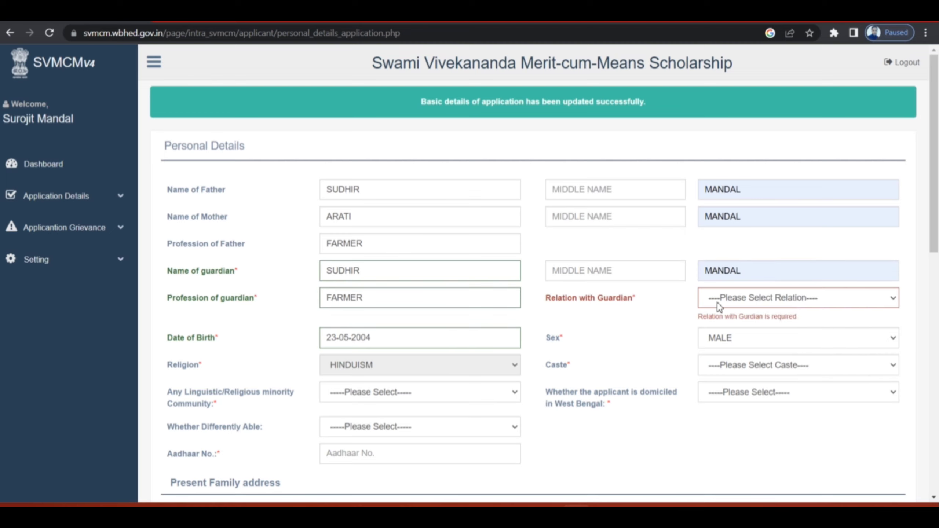
pyautogui.click(767, 303)
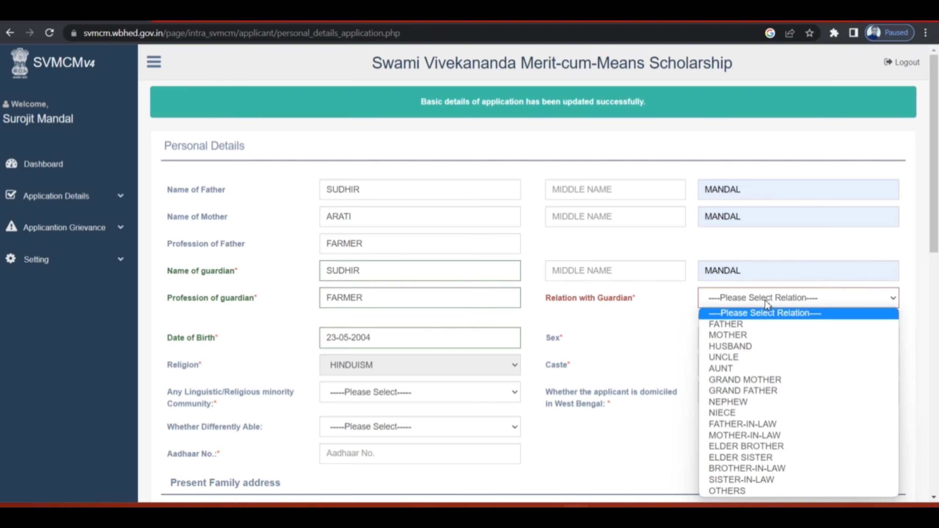
pyautogui.click(752, 326)
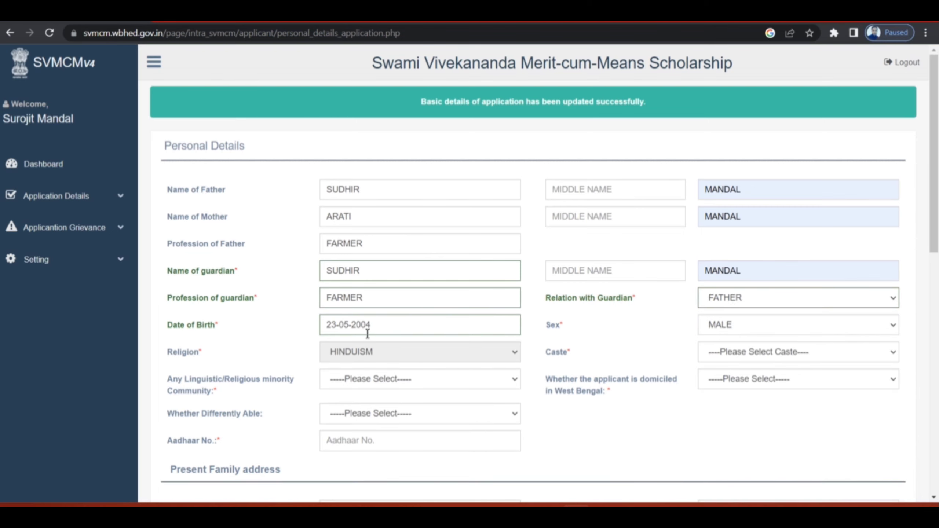
# Step: Leave the date of birth unchanged, set caste to SC and minority to No
pyautogui.click(389, 328)
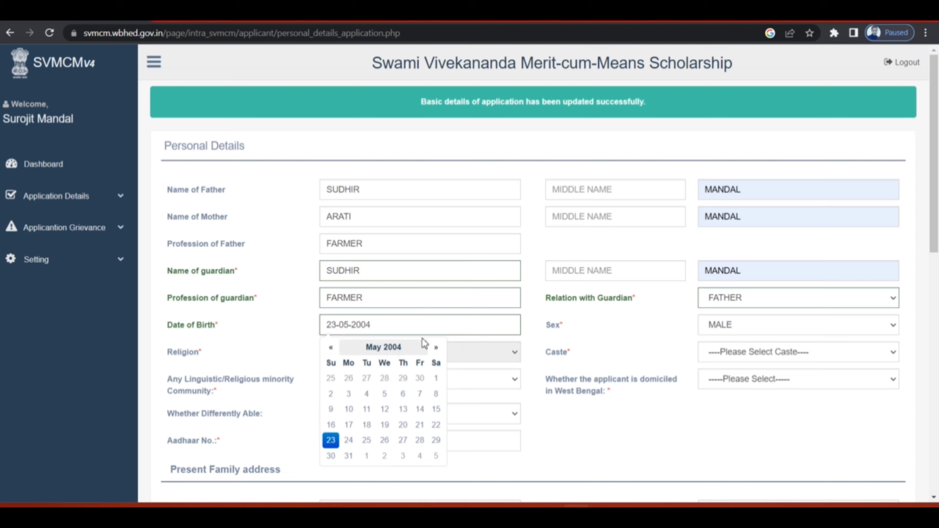
pyautogui.click(609, 331)
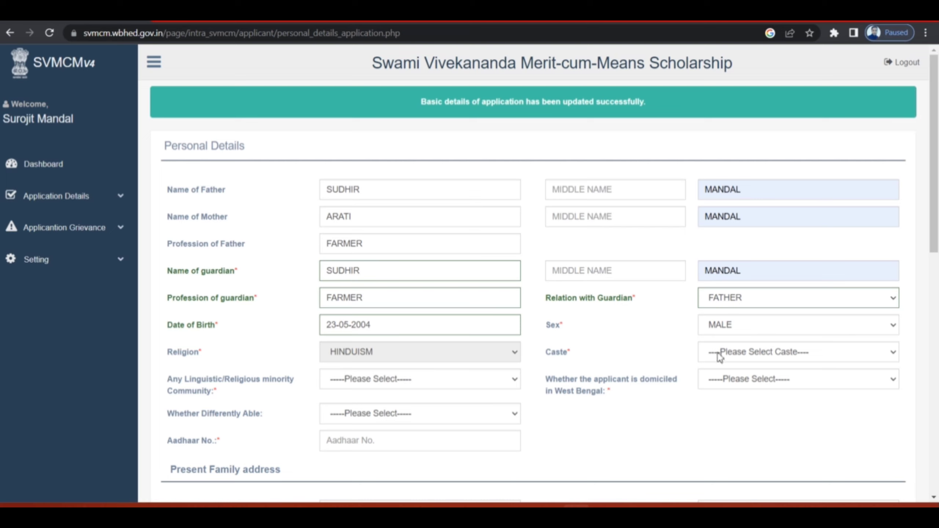
pyautogui.click(760, 357)
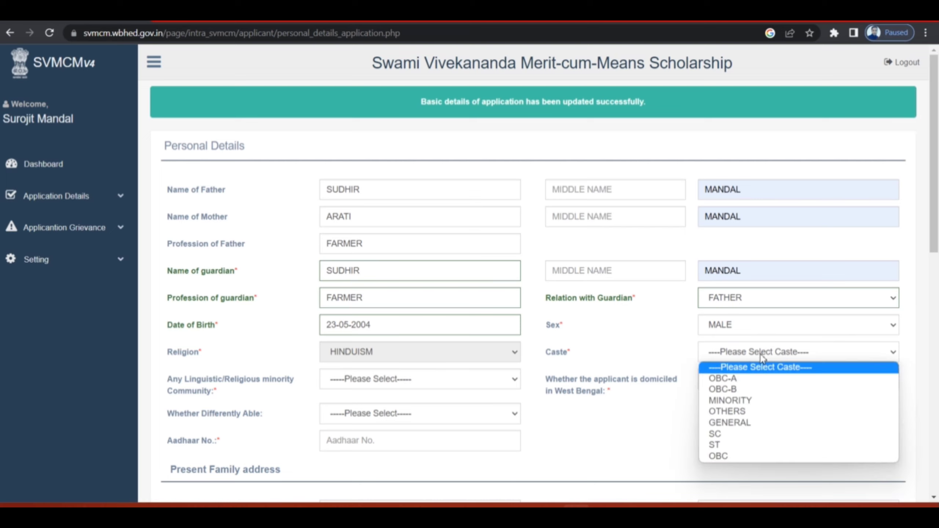
pyautogui.click(735, 437)
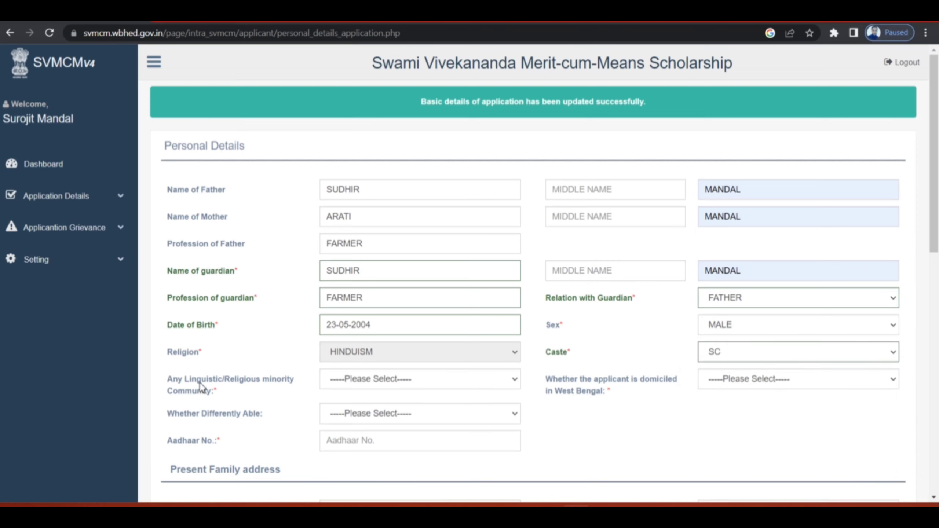
pyautogui.scroll(-2, 199, 387)
pyautogui.click(368, 317)
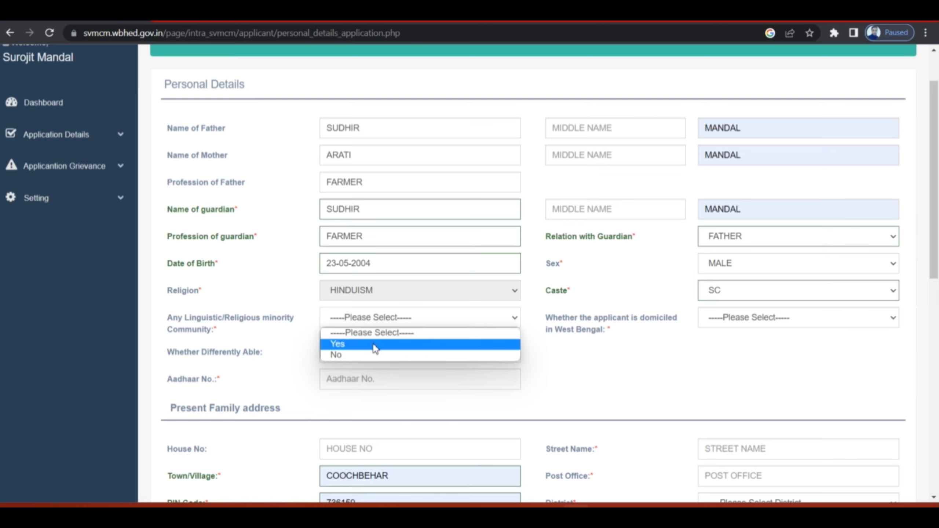
pyautogui.click(375, 346)
pyautogui.click(373, 324)
pyautogui.click(378, 355)
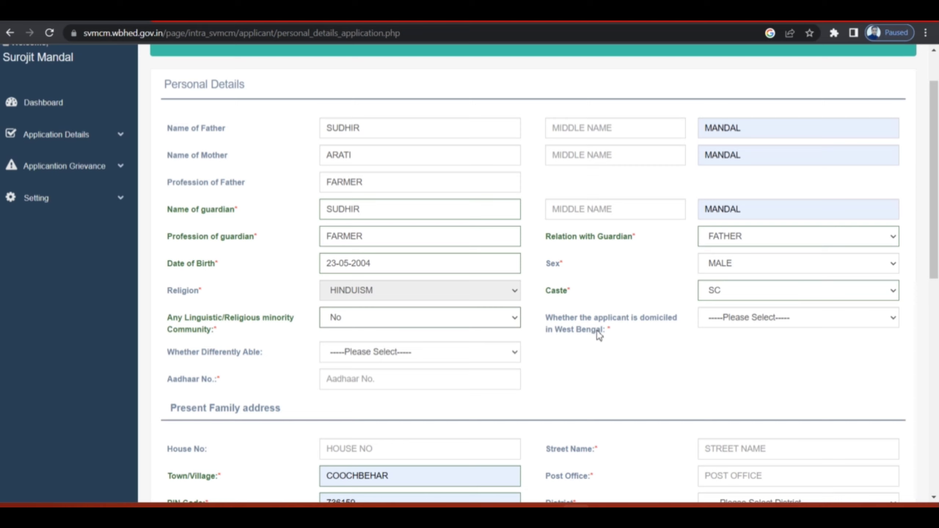
# Step: Mark domiciled in West Bengal Yes and differently able No
pyautogui.click(743, 319)
pyautogui.click(756, 343)
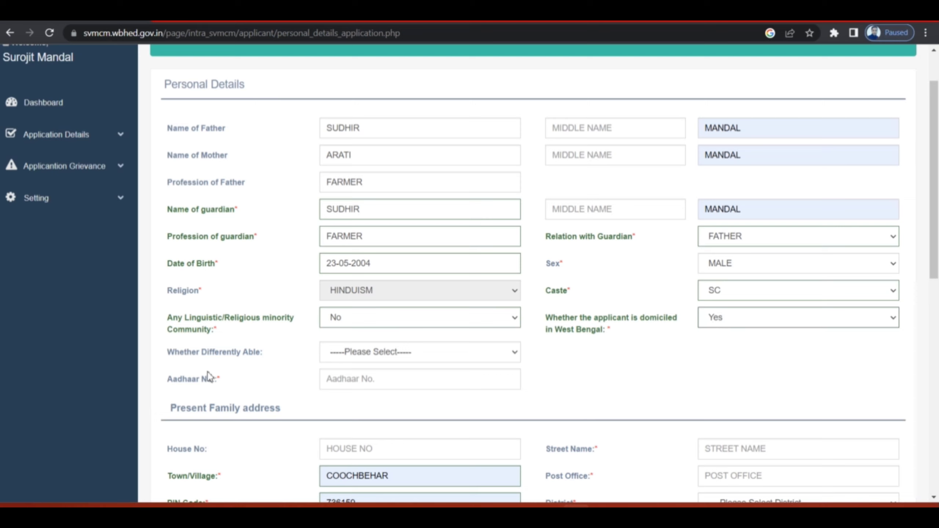
pyautogui.click(393, 354)
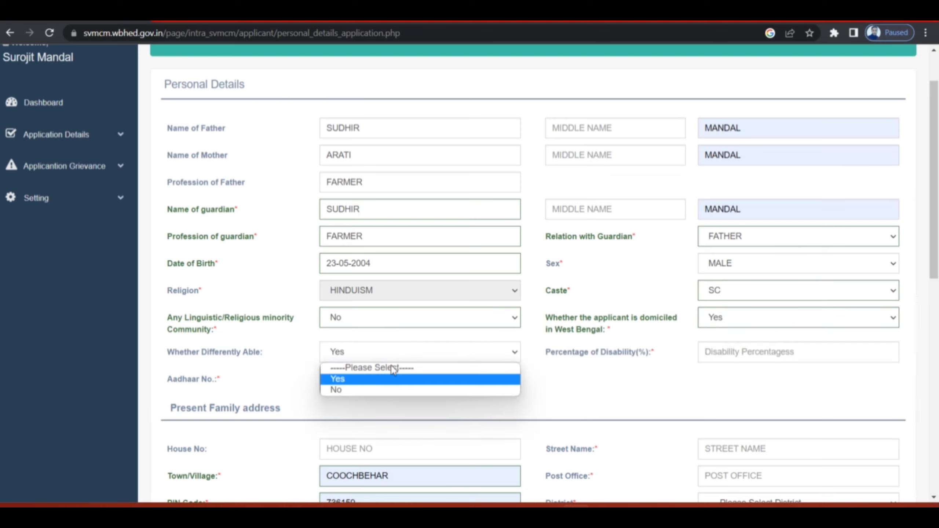
pyautogui.click(737, 355)
pyautogui.click(498, 356)
pyautogui.click(425, 391)
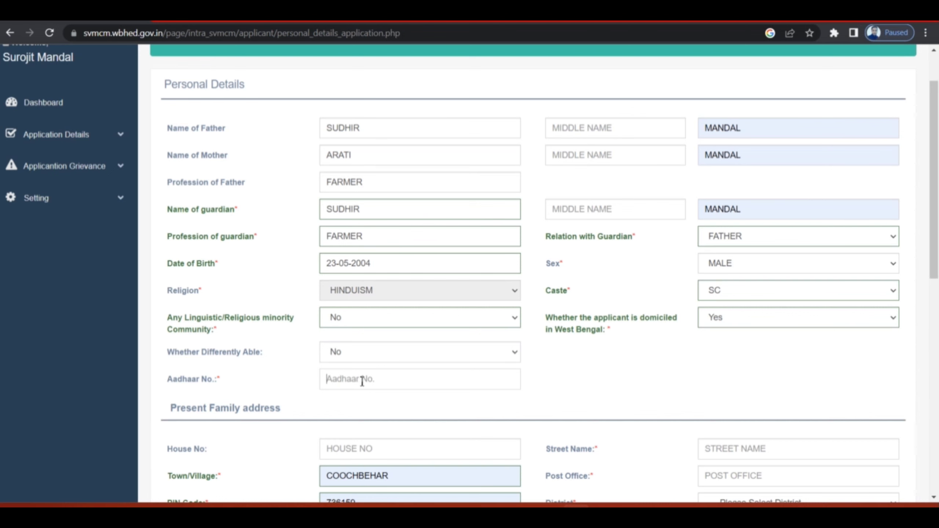
pyautogui.scroll(-5, 362, 381)
# Step: Go through the address fields: house number, town or village, PIN code, street and Post Office
pyautogui.click(339, 204)
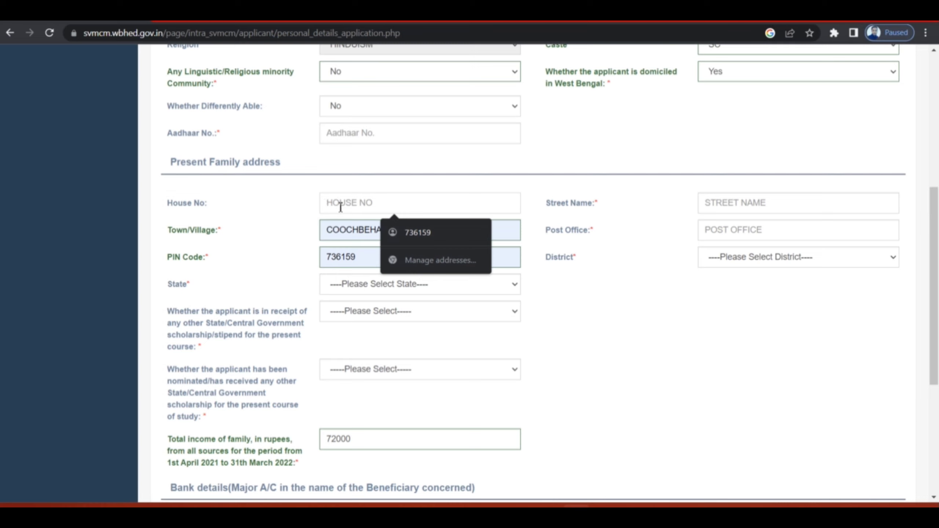
pyautogui.click(359, 227)
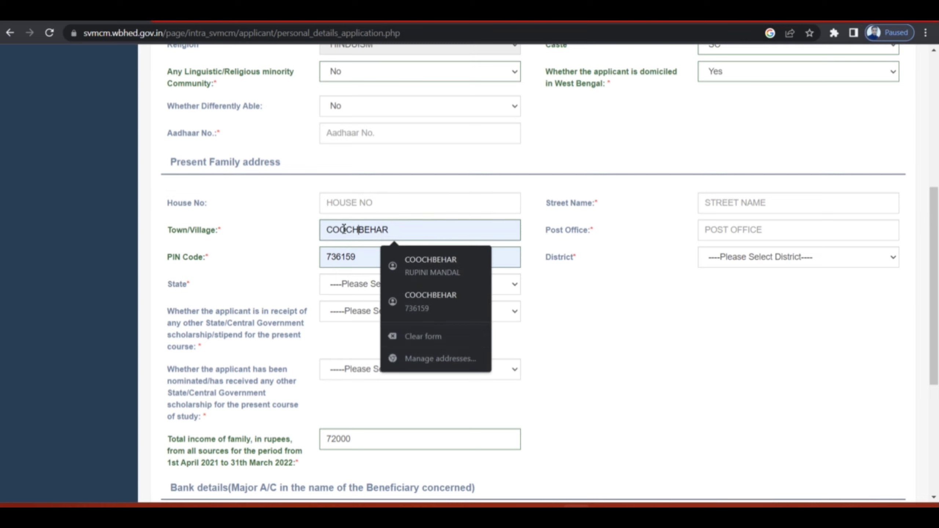
pyautogui.click(415, 230)
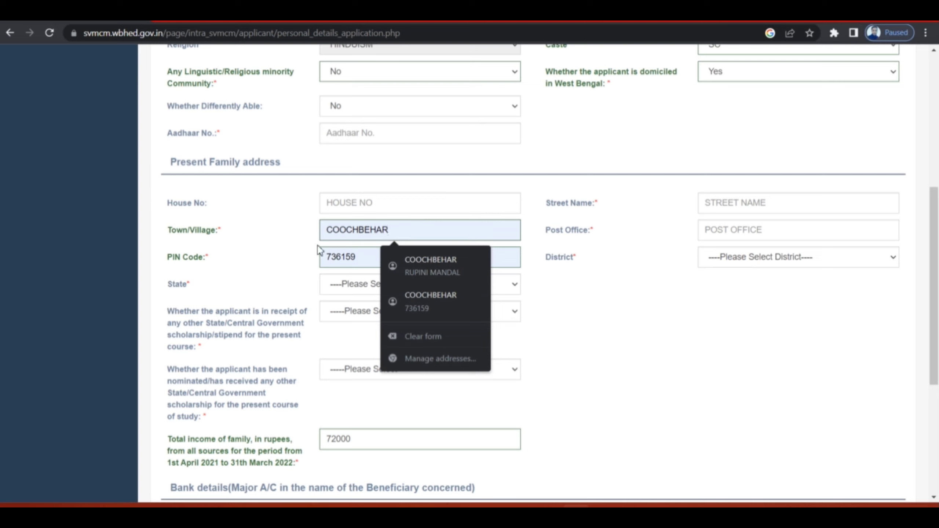
pyautogui.click(370, 258)
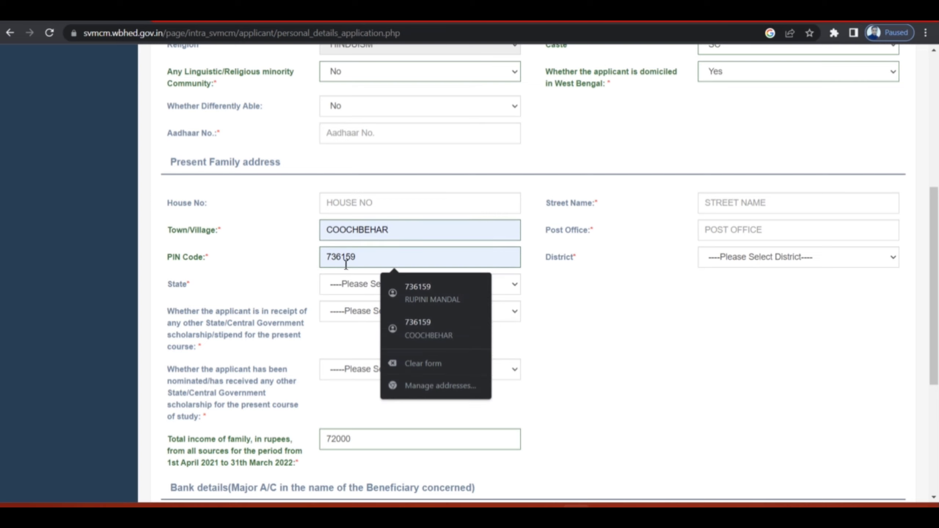
pyautogui.click(762, 204)
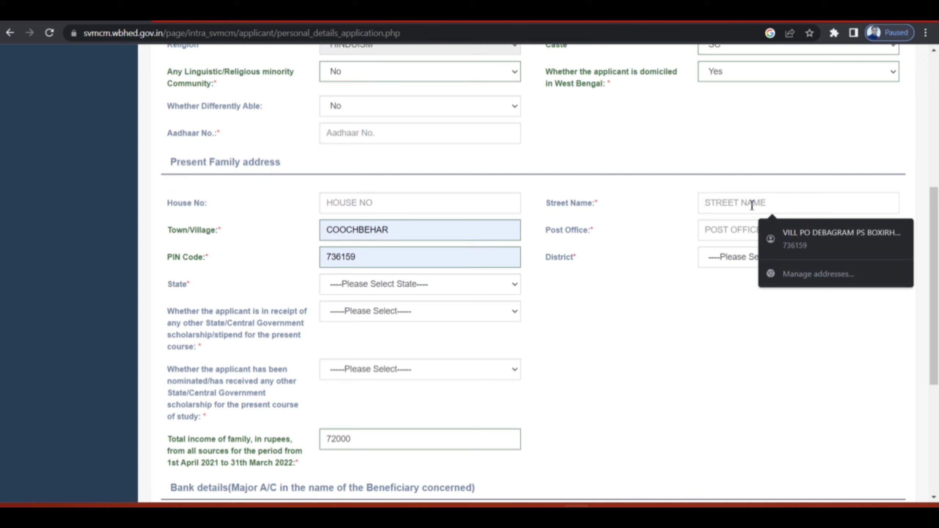
pyautogui.click(708, 233)
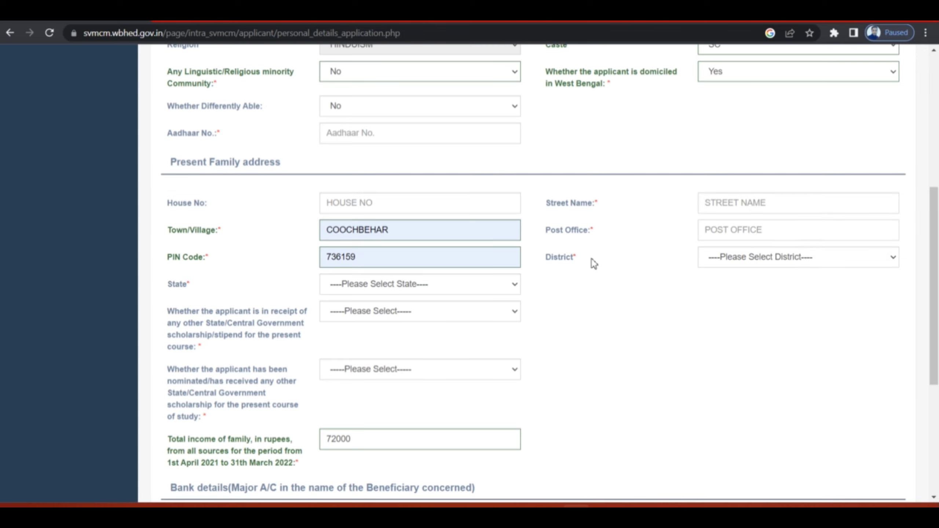
# Step: Set District to COOCHBEHAR and State to WEST BENGAL, and answer No to both other-scholarship questions
pyautogui.click(756, 258)
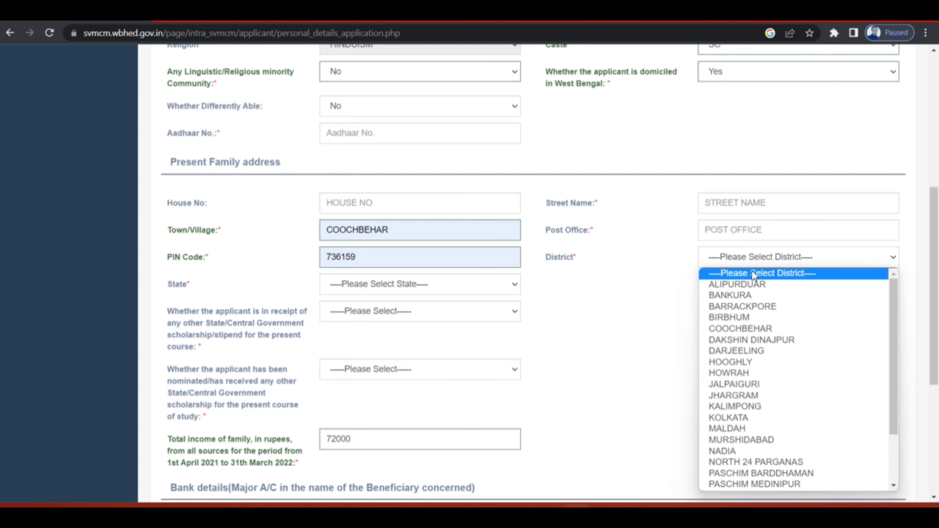
pyautogui.click(778, 329)
pyautogui.scroll(-2, 356, 240)
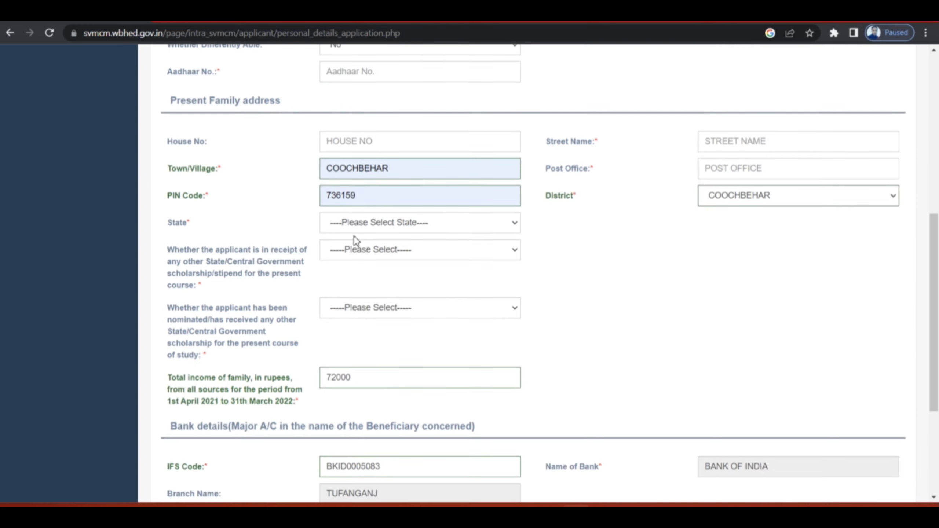
pyautogui.click(366, 226)
pyautogui.click(372, 252)
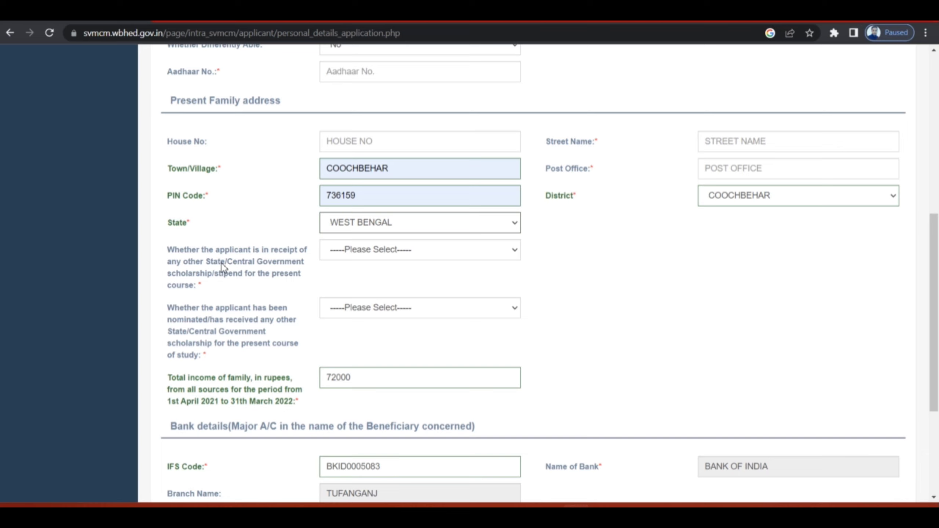
pyautogui.click(413, 248)
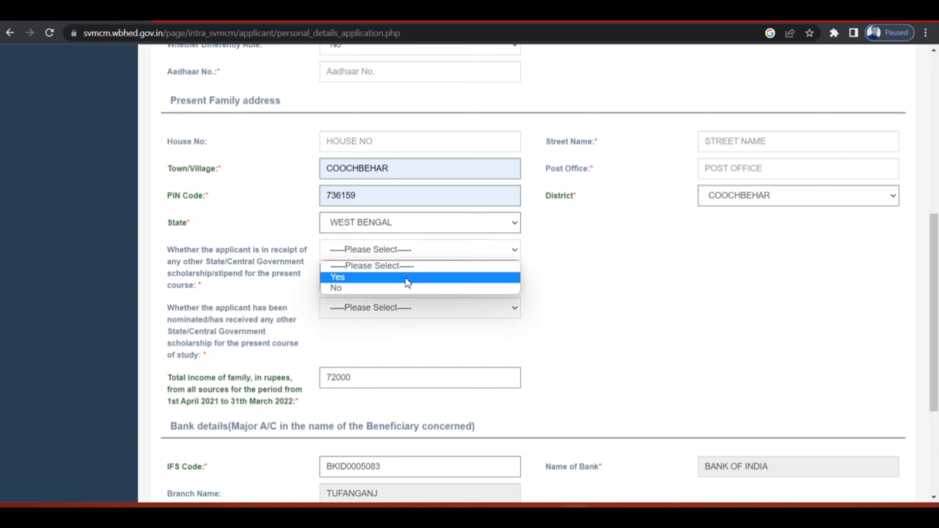
pyautogui.click(374, 291)
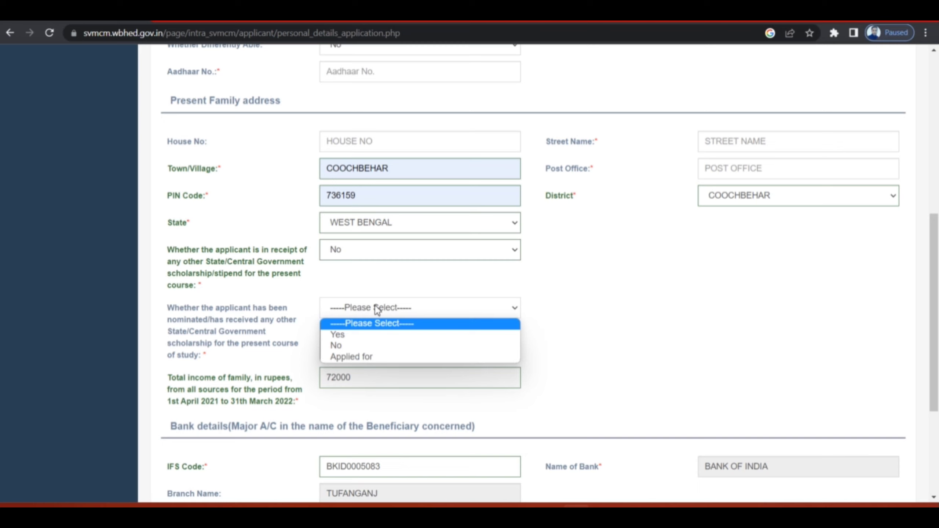
pyautogui.click(371, 348)
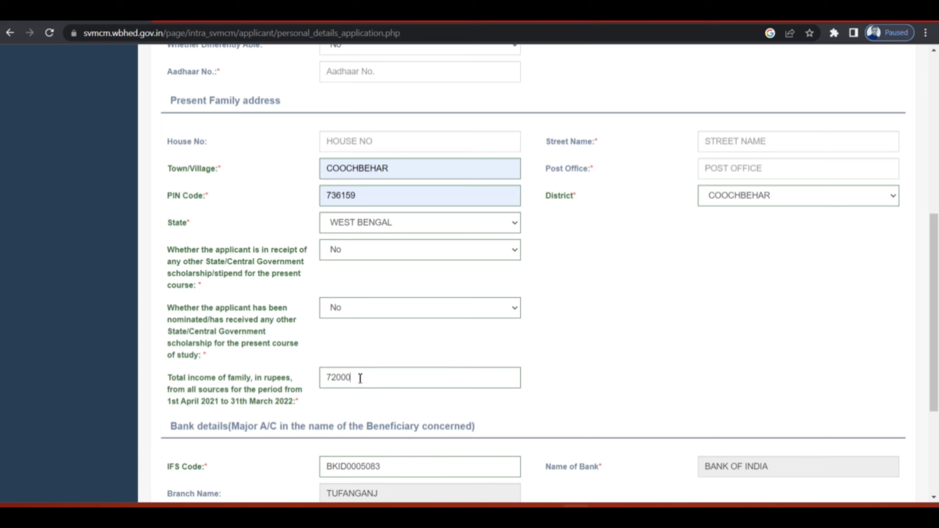
# Step: Enter the bank account number in the Bank details section and save the personal details
pyautogui.scroll(-5, 366, 378)
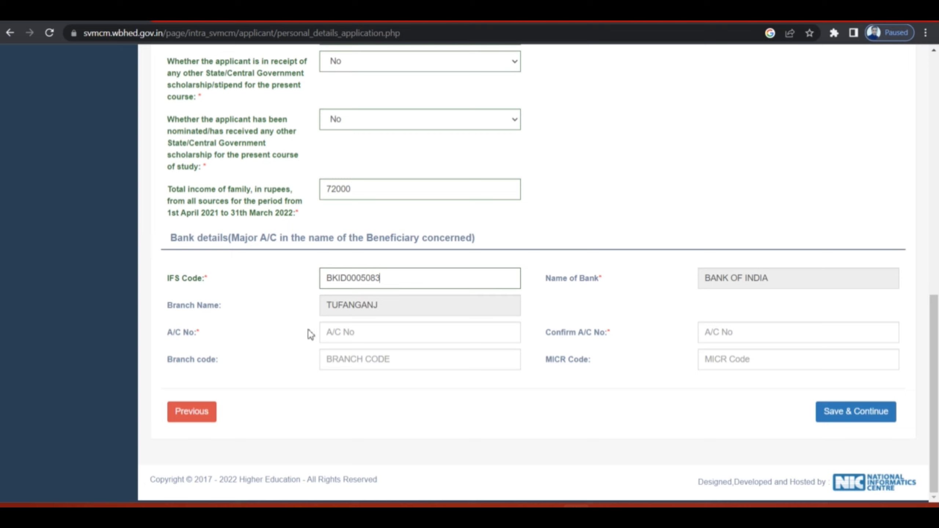
pyautogui.click(348, 333)
pyautogui.scroll(15, 620, 357)
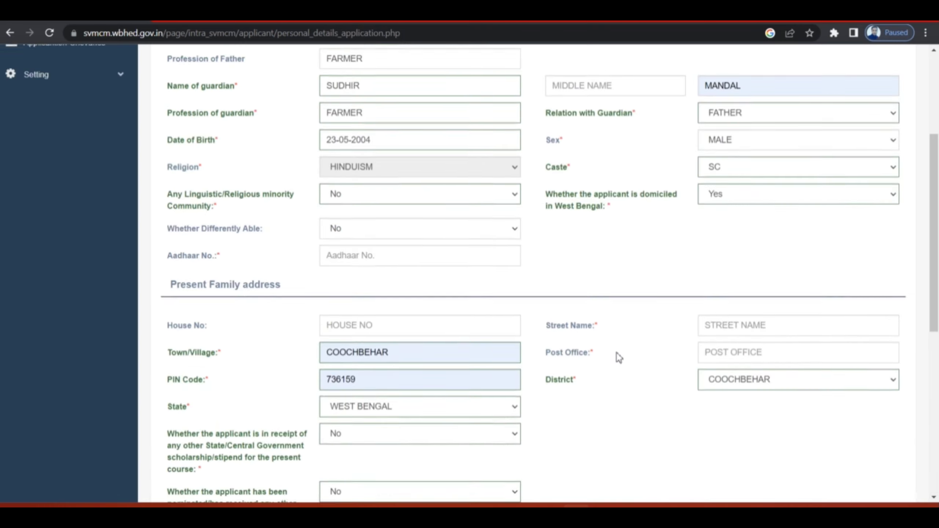
pyautogui.scroll(-15, 613, 348)
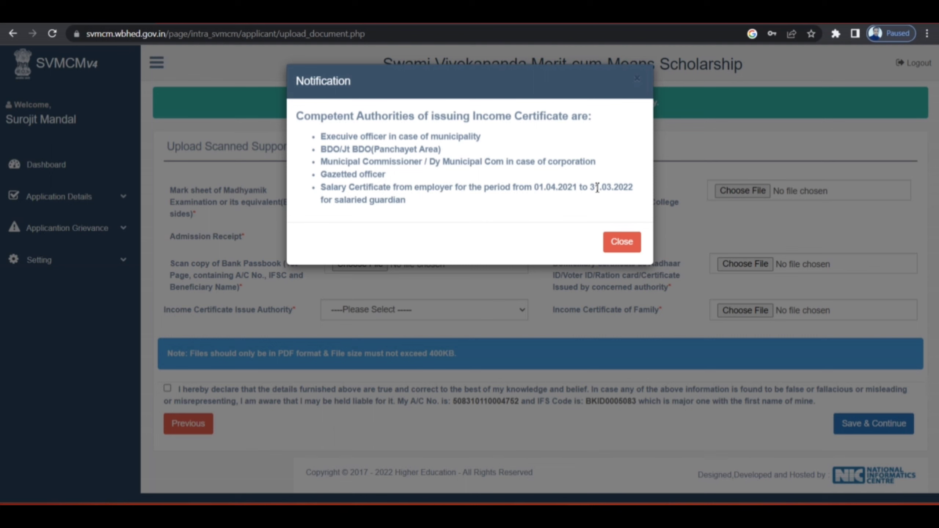
# Step: Dismiss the income certificate notice and attach the Madhyamik mark sheet file
pyautogui.click(621, 242)
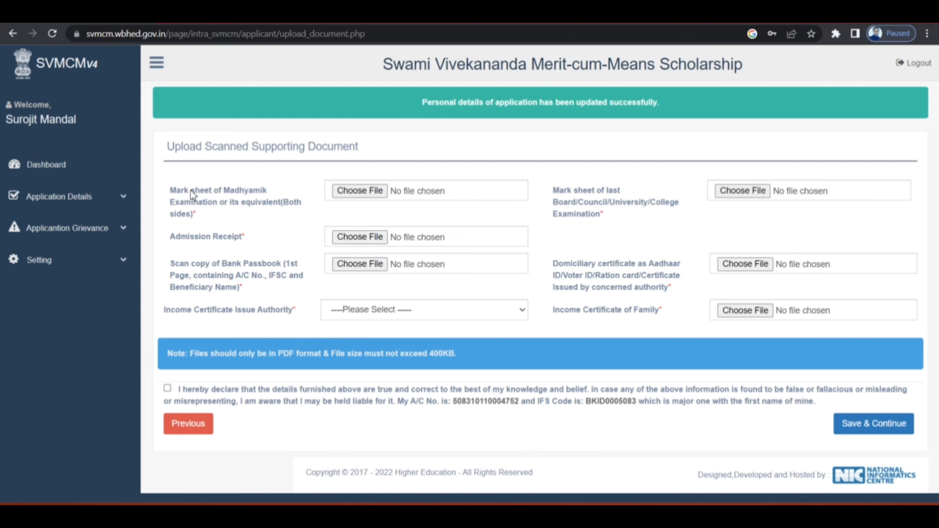
pyautogui.click(358, 192)
pyautogui.scroll(-1, 191, 141)
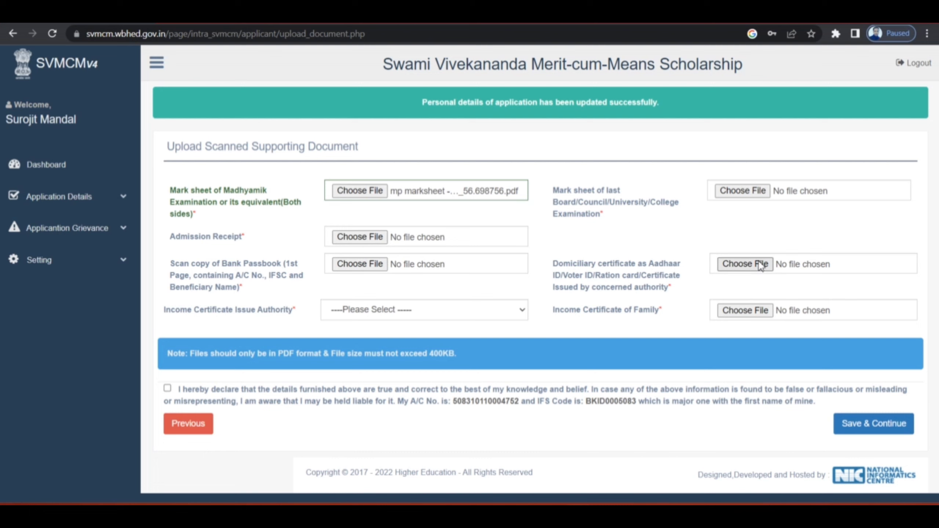
# Step: Choose BDO/Jt BDO(Panchayet Area) as income certificate authority, accept the declaration, and save the documents
pyautogui.click(413, 314)
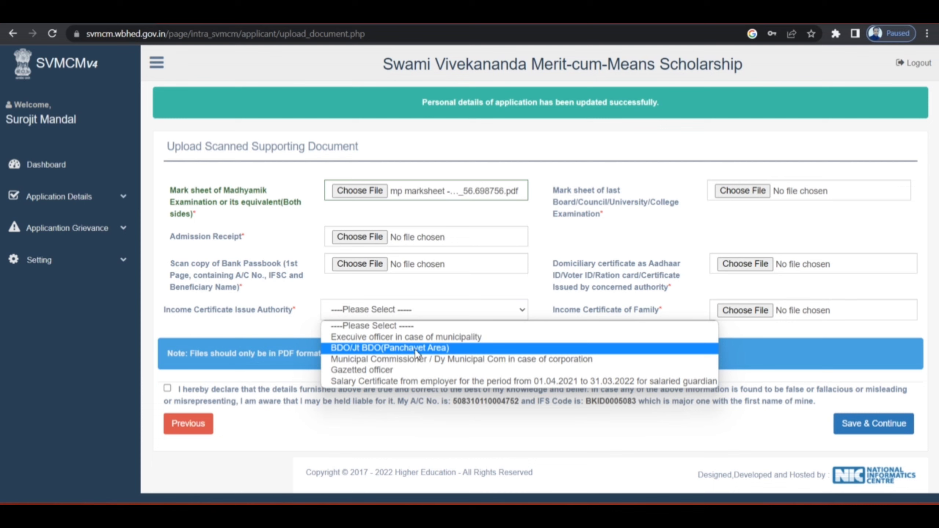
pyautogui.click(385, 349)
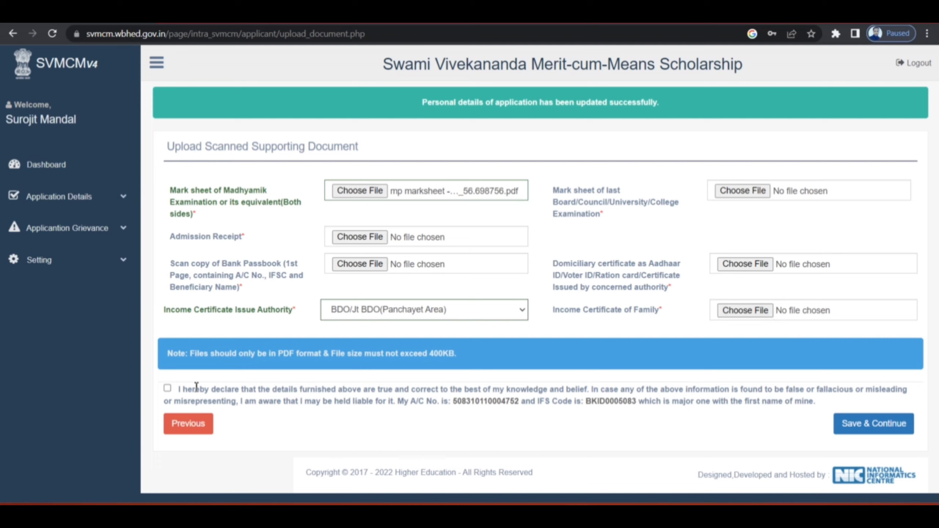
pyautogui.click(167, 389)
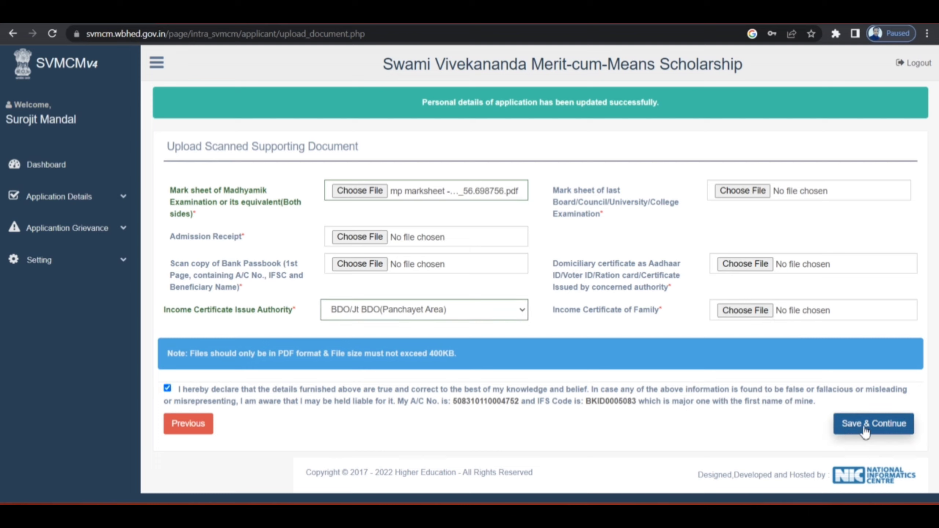
pyautogui.click(879, 426)
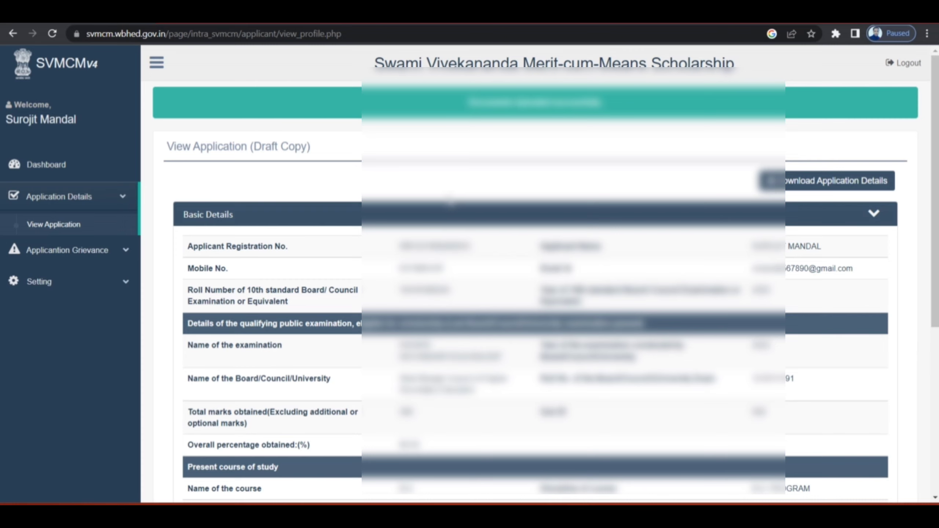
# Step: Expand the Personal Details section of the draft application for review
pyautogui.scroll(-5, 444, 177)
pyautogui.scroll(-2, 457, 179)
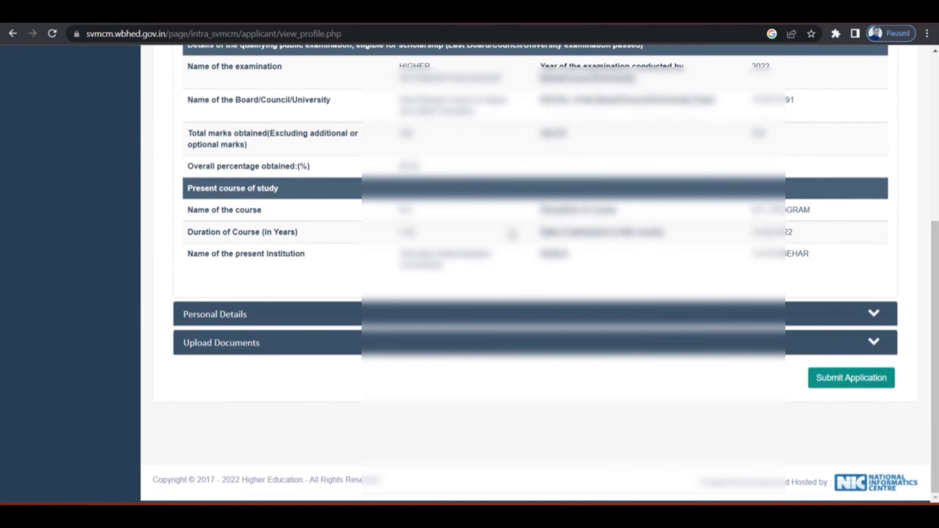
pyautogui.scroll(10, 512, 234)
pyautogui.scroll(-3, 512, 234)
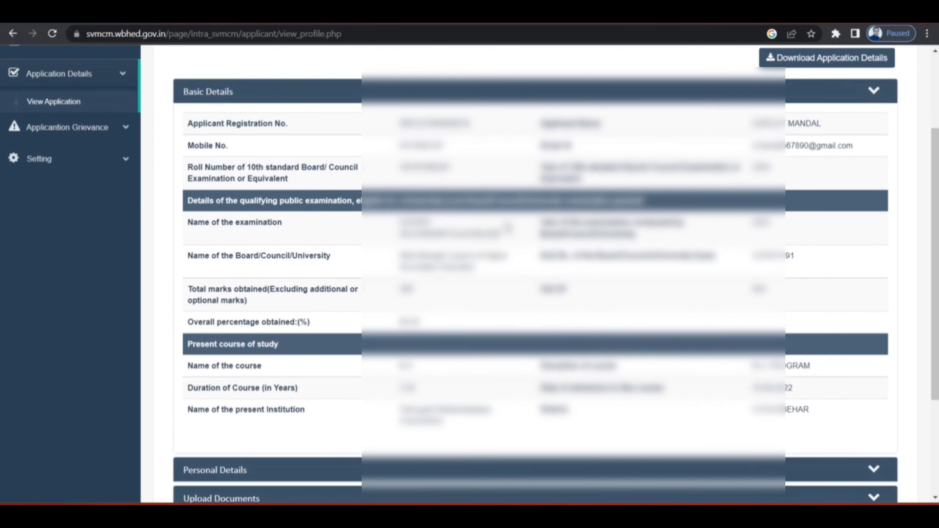
pyautogui.click(654, 469)
pyautogui.scroll(-10, 654, 379)
# Step: Review the expanded Upload Documents section, then submit the application
pyautogui.click(667, 399)
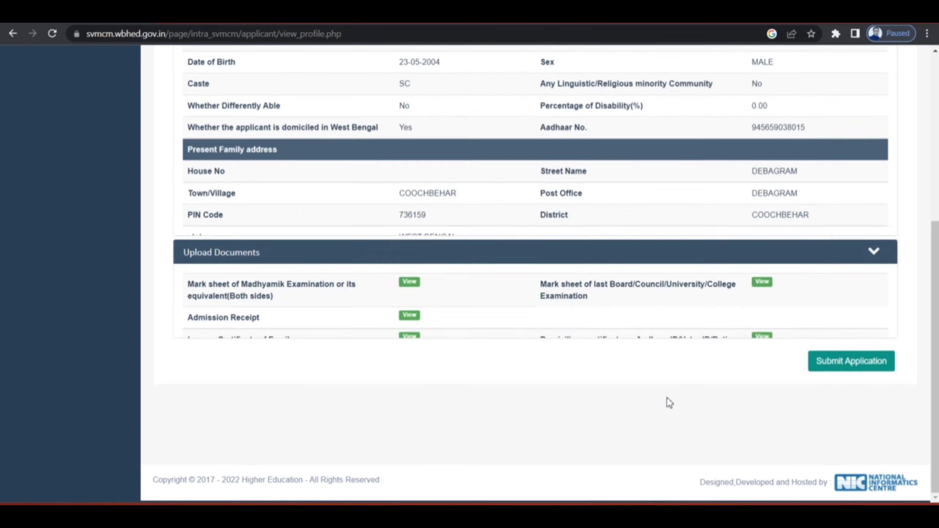
pyautogui.scroll(3, 526, 147)
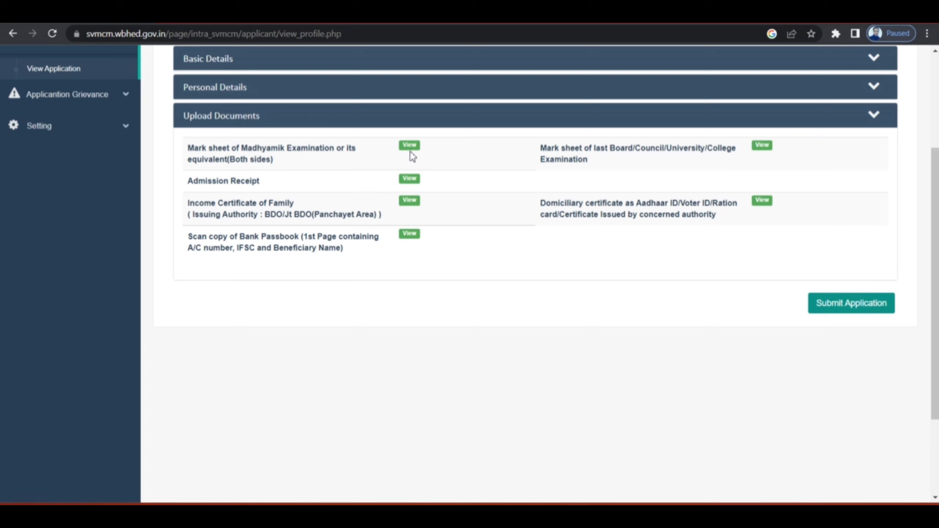
pyautogui.scroll(5, 373, 233)
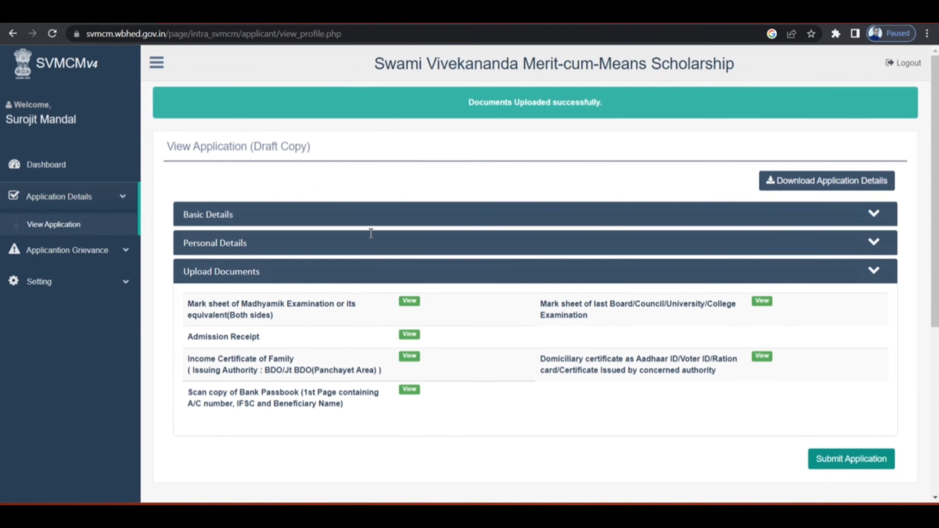
pyautogui.scroll(-5, 371, 239)
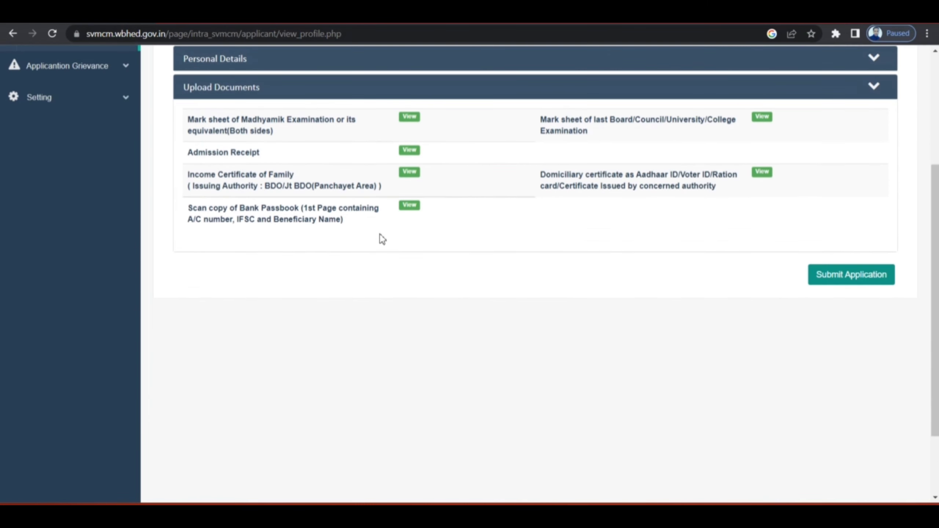
pyautogui.scroll(5, 397, 237)
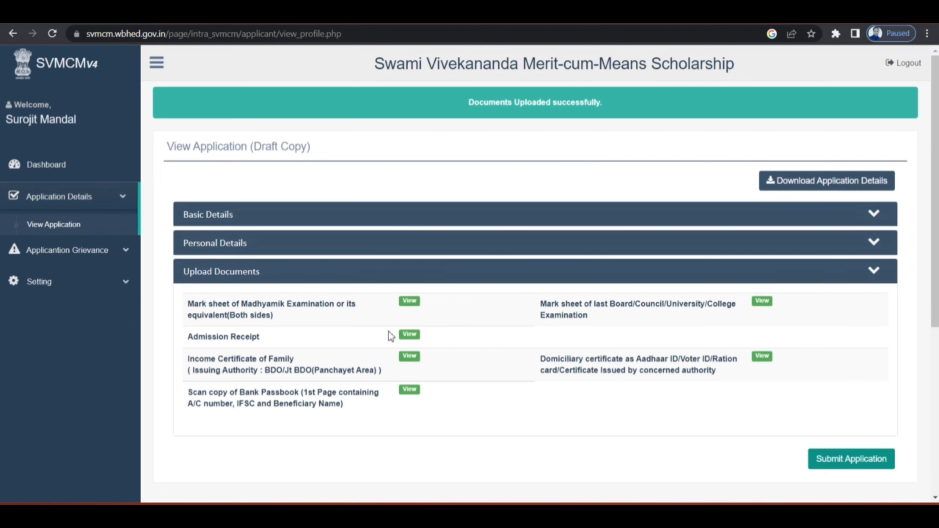
pyautogui.scroll(-3, 839, 378)
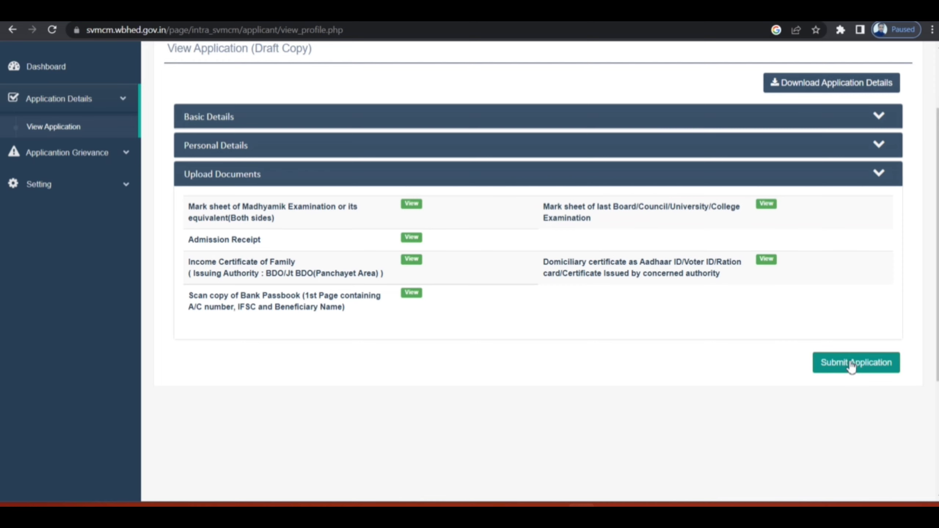
pyautogui.click(852, 367)
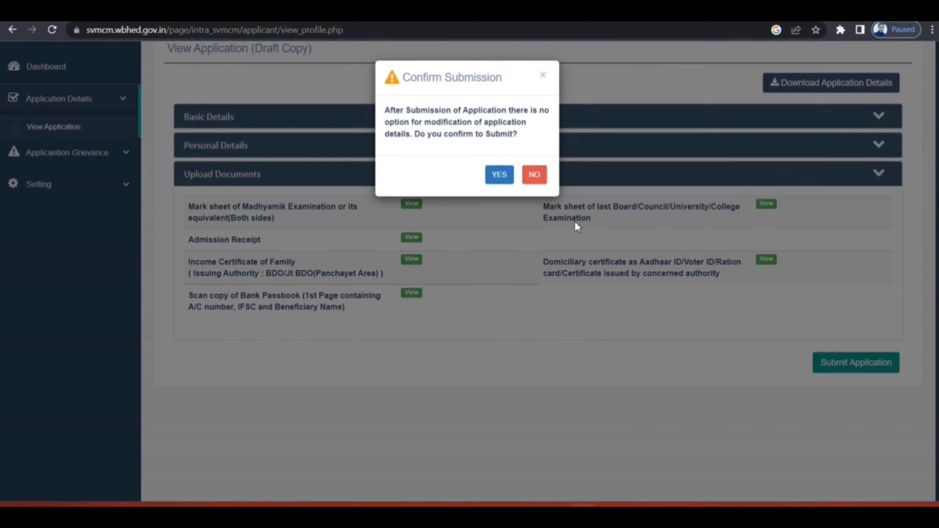